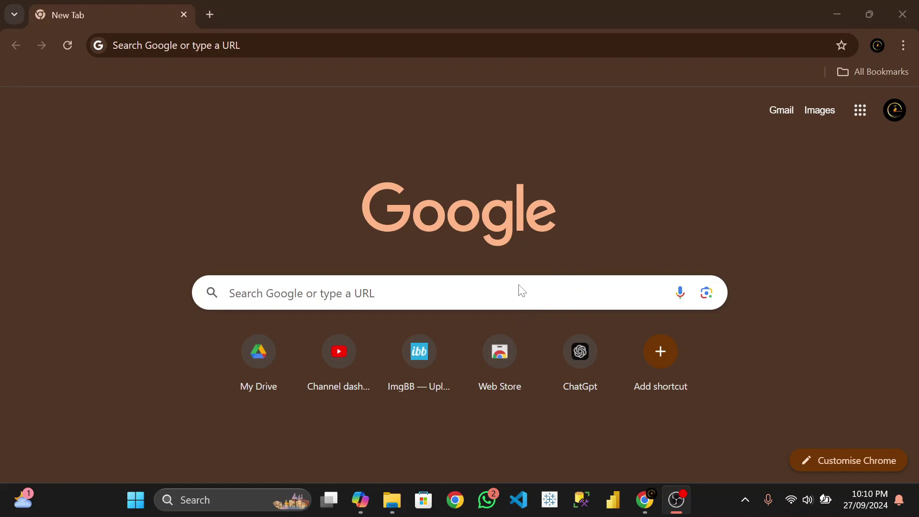
Search Google for 'quillbot' from Chrome's address bar.
left_click(645, 500)
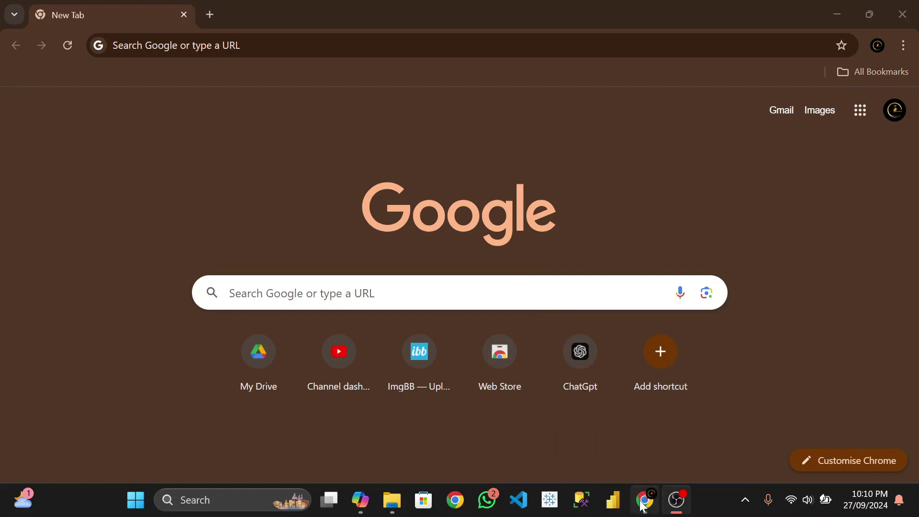
key("ctrl+l")
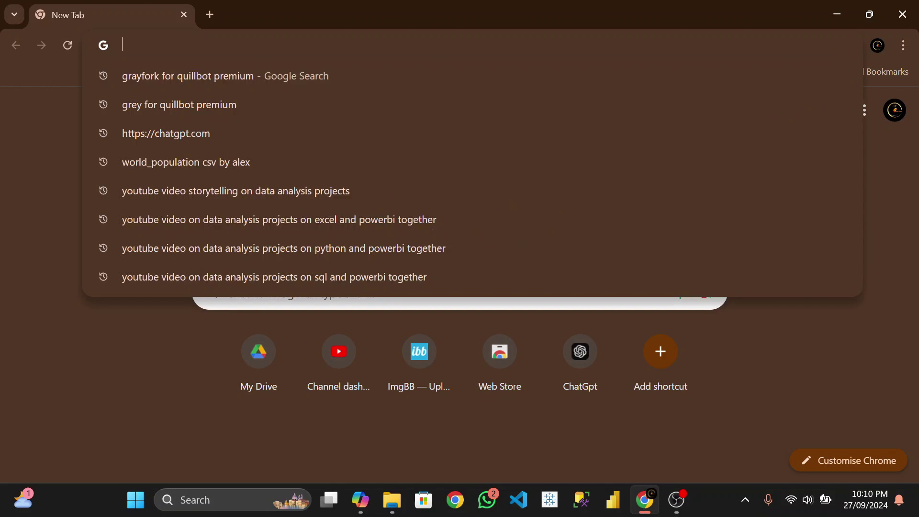
type("qui")
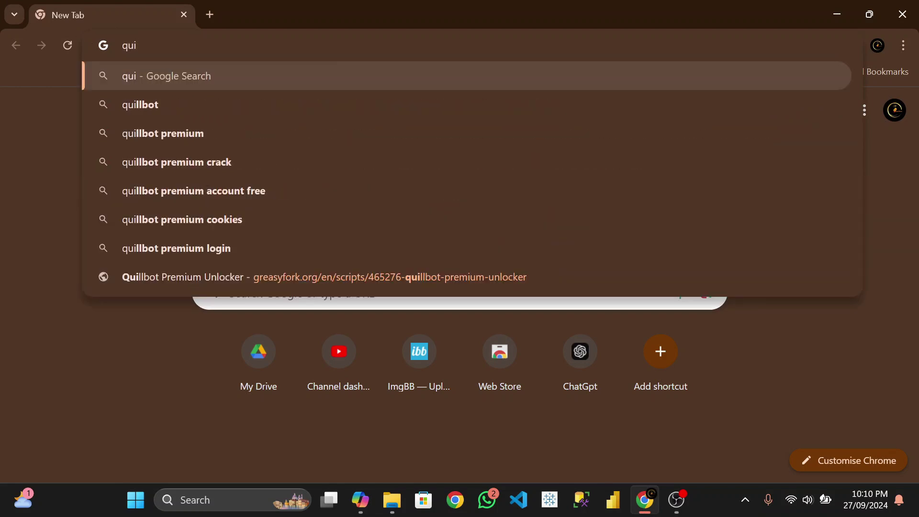
type("ll")
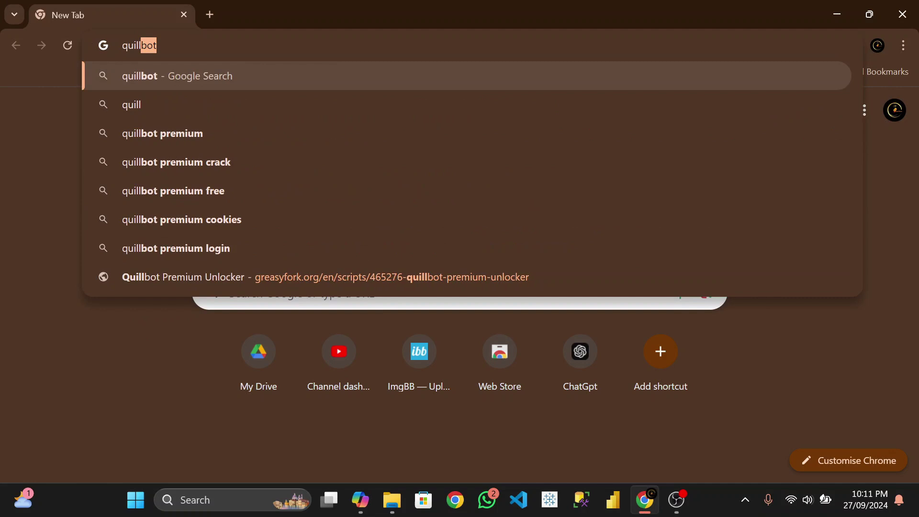
key("Return")
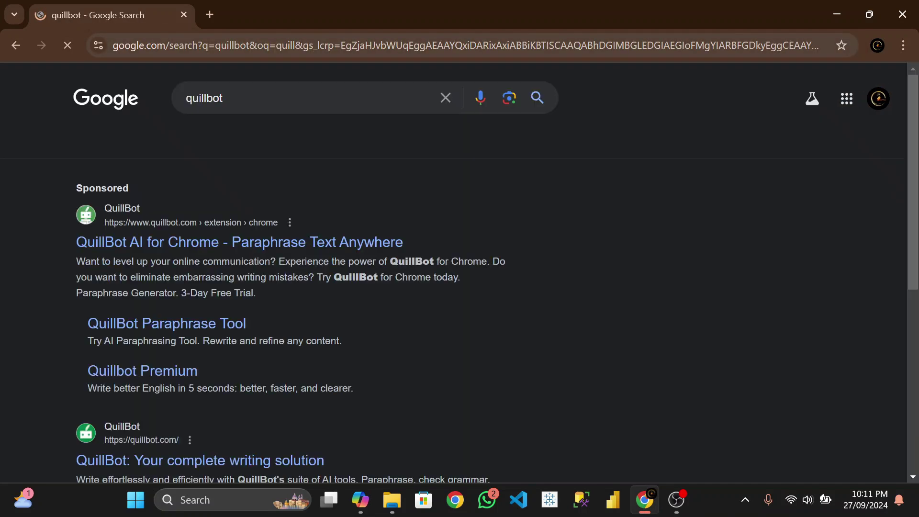
Open the QuillBot for Chrome result and sign in to QuillBot with a Google account.
left_click(228, 245)
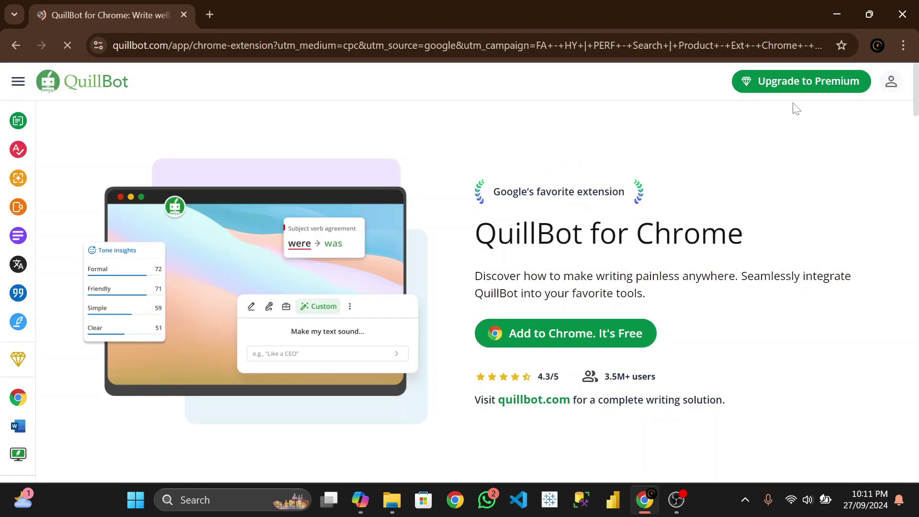
left_click(891, 86)
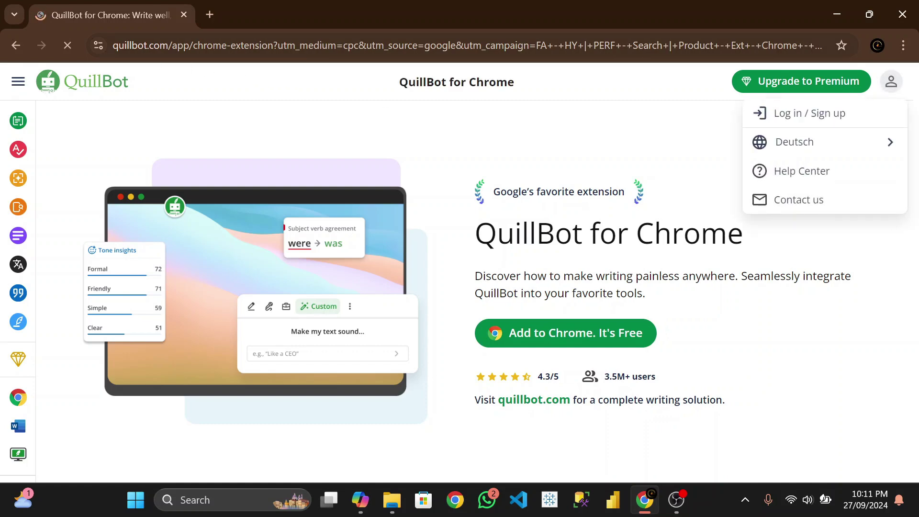
left_click(809, 115)
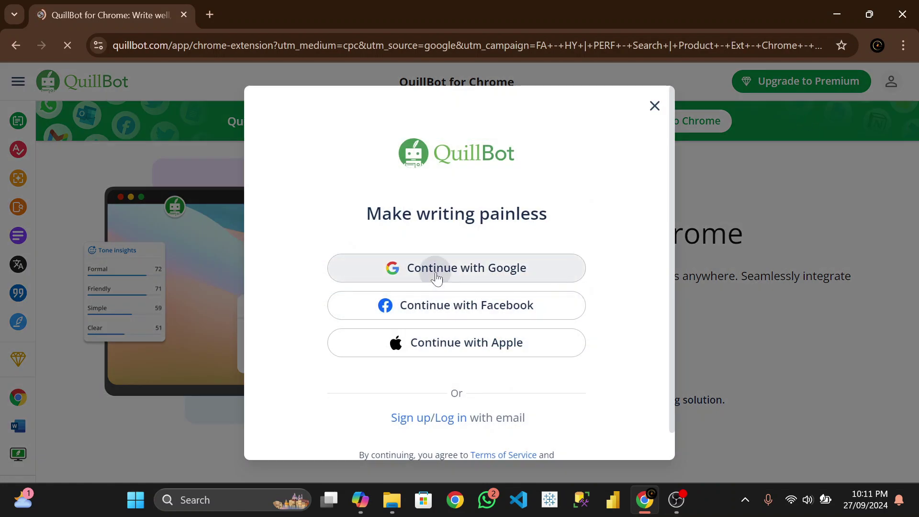
left_click(437, 279)
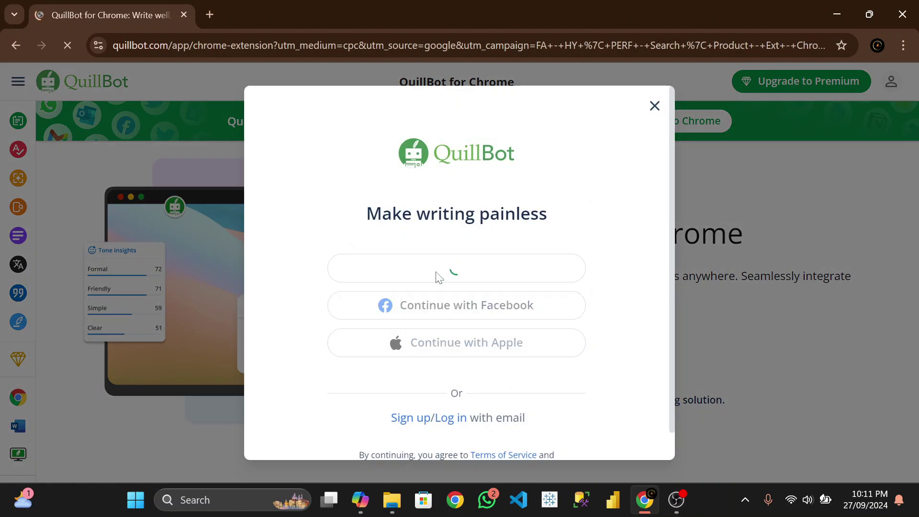
left_click(727, 181)
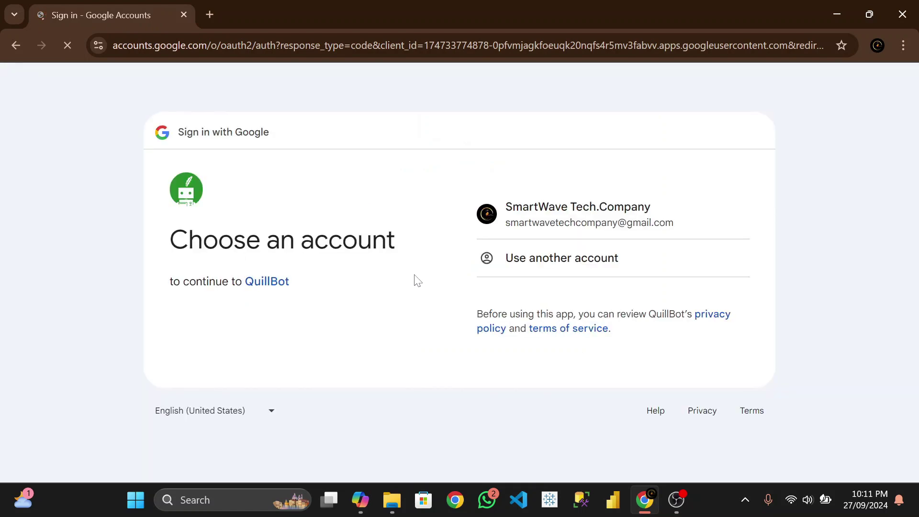
left_click(554, 210)
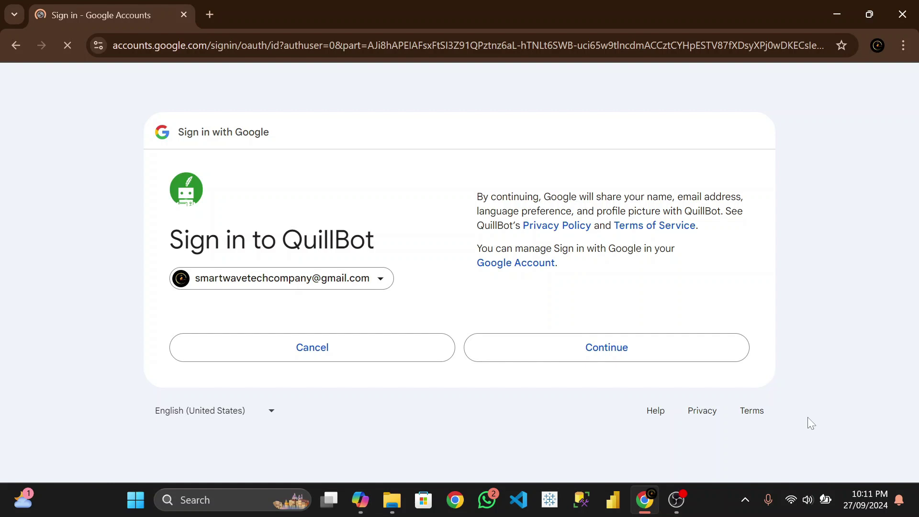
left_click(643, 355)
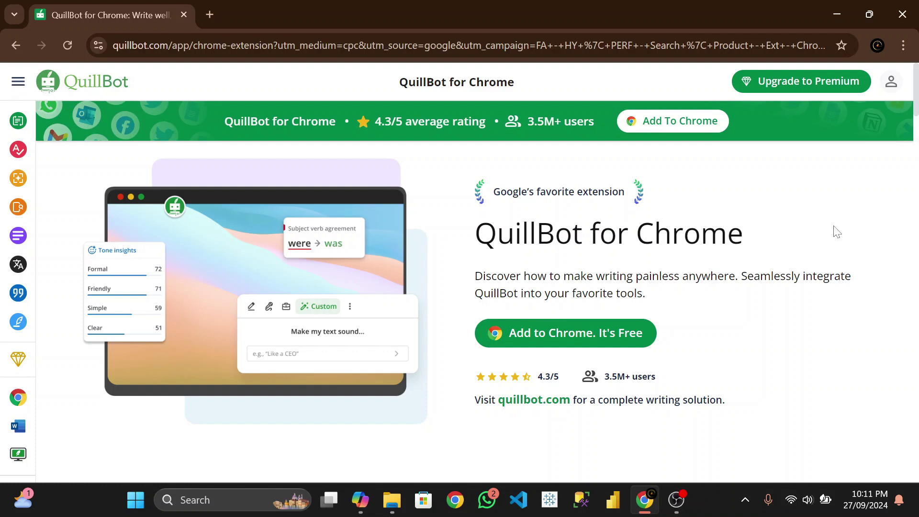
Open QuillBot's Paraphraser tool.
left_click(19, 124)
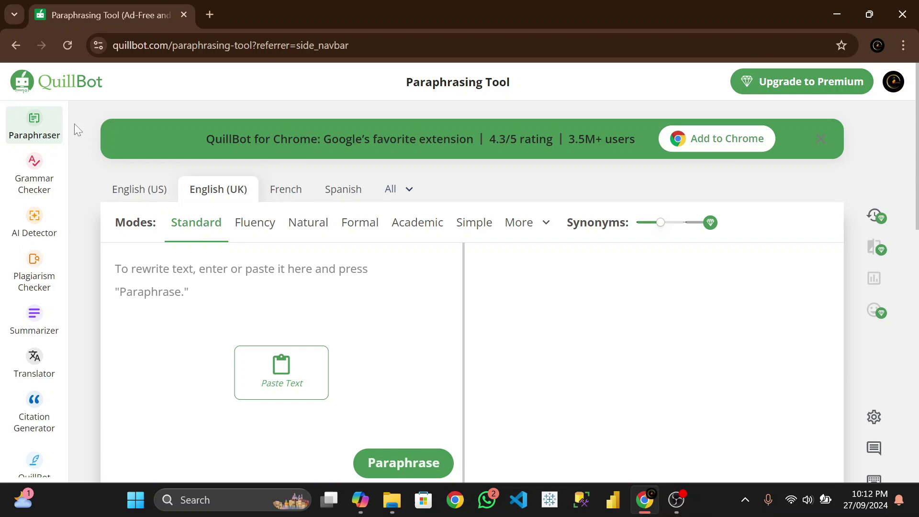
scroll(195, 228, "down", 3)
scroll(241, 292, "up", 3)
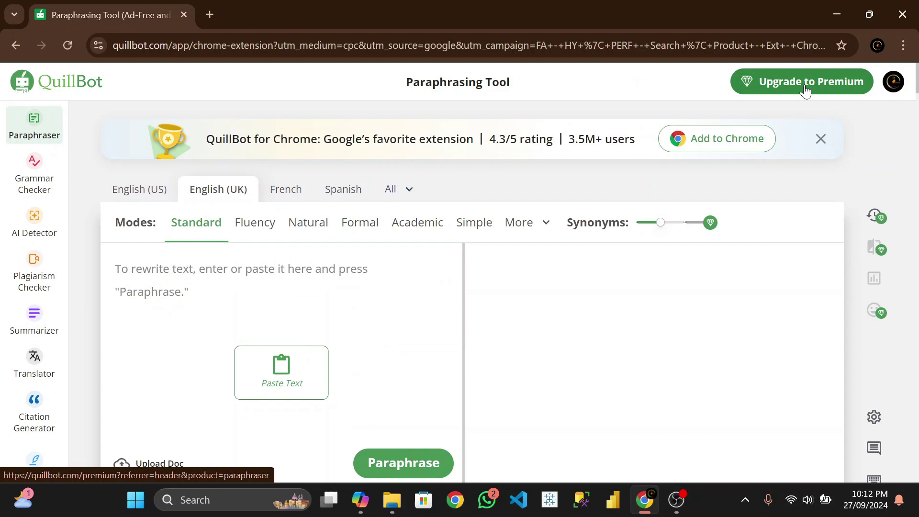
scroll(288, 192, "down", 3)
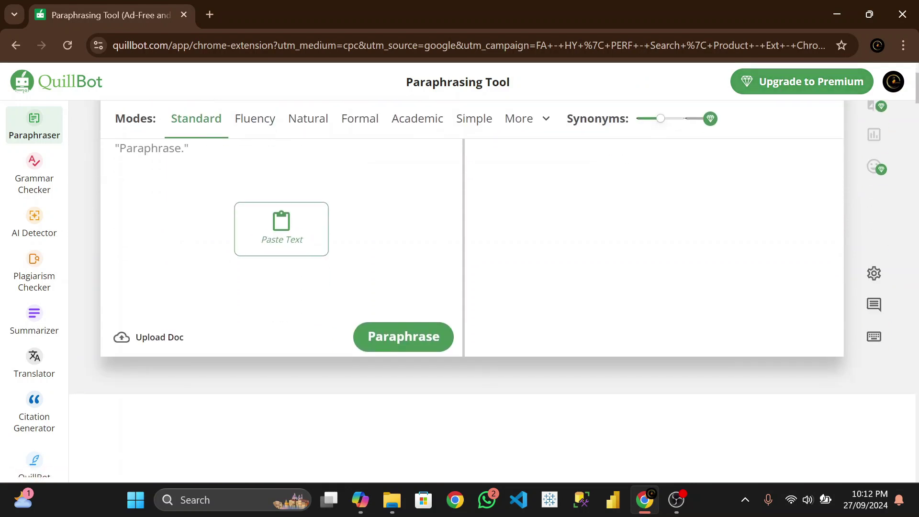
scroll(820, 201, "up", 3)
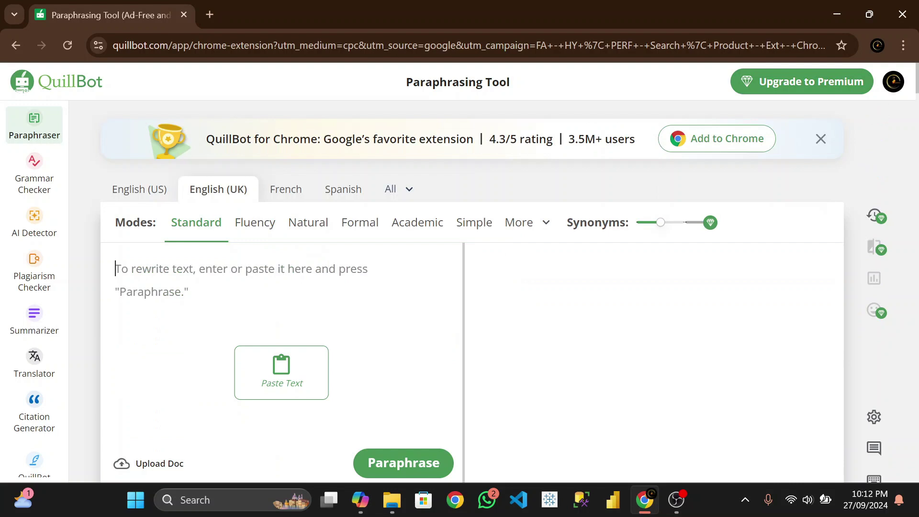
Enter 'write here' and paraphrase it into 'Write here.'.
type("wry")
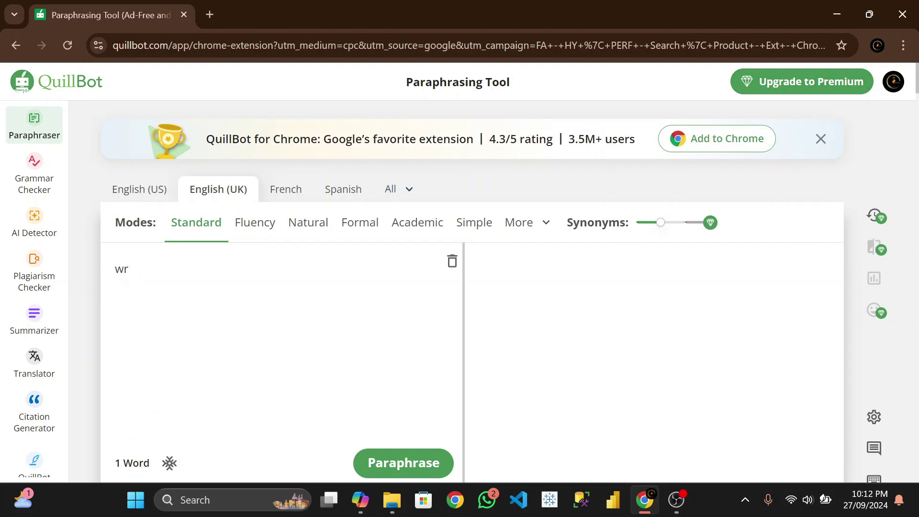
scroll(219, 283, "down", 4)
scroll(219, 283, "up", 4)
type("te herer")
key("BackSpace")
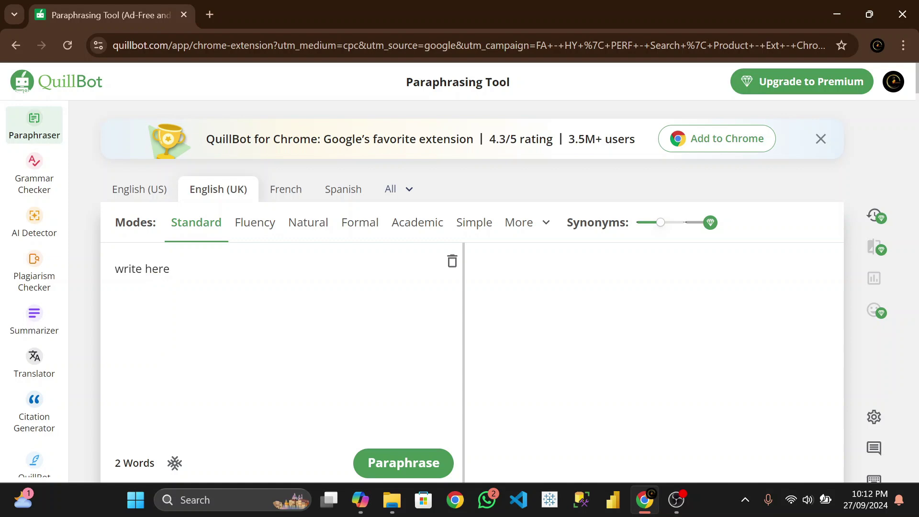
scroll(453, 269, "down", 3)
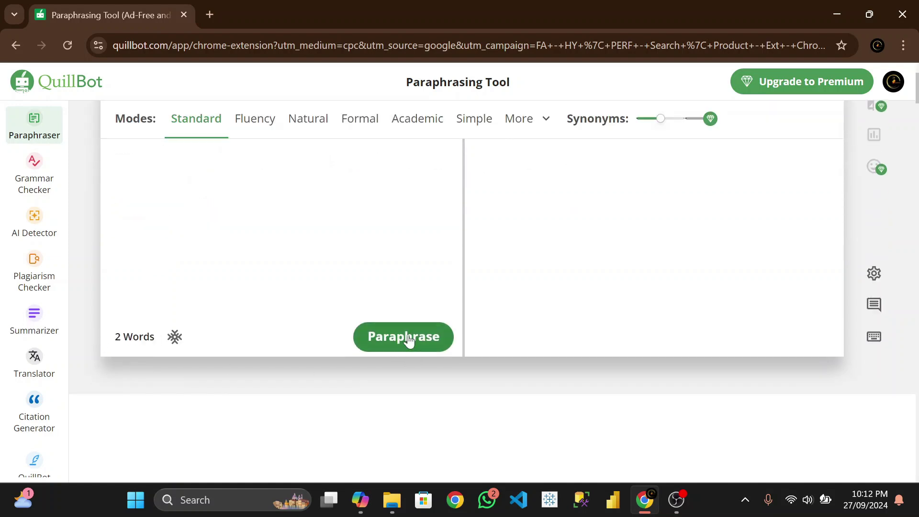
scroll(408, 340, "up", 2)
key("ctrl+Return")
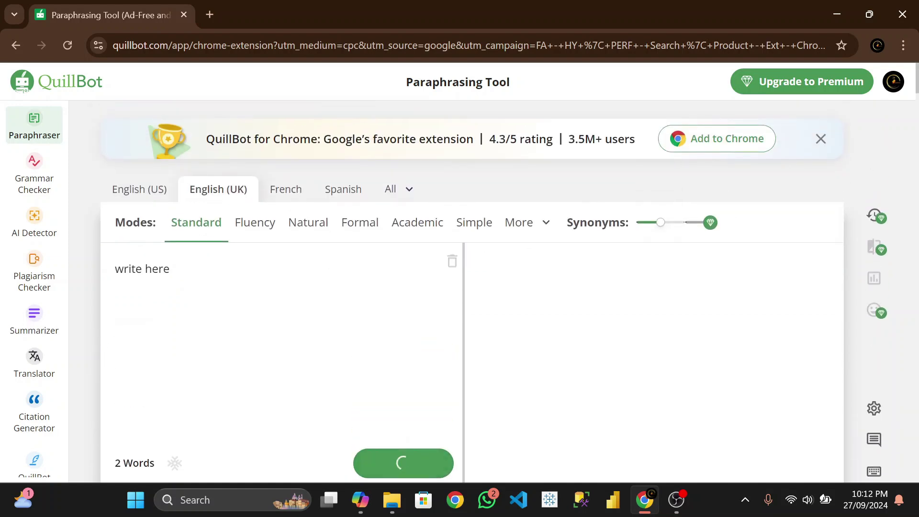
Select the paragraph beginning 'Your words matter'.
scroll(319, 343, "down", 10)
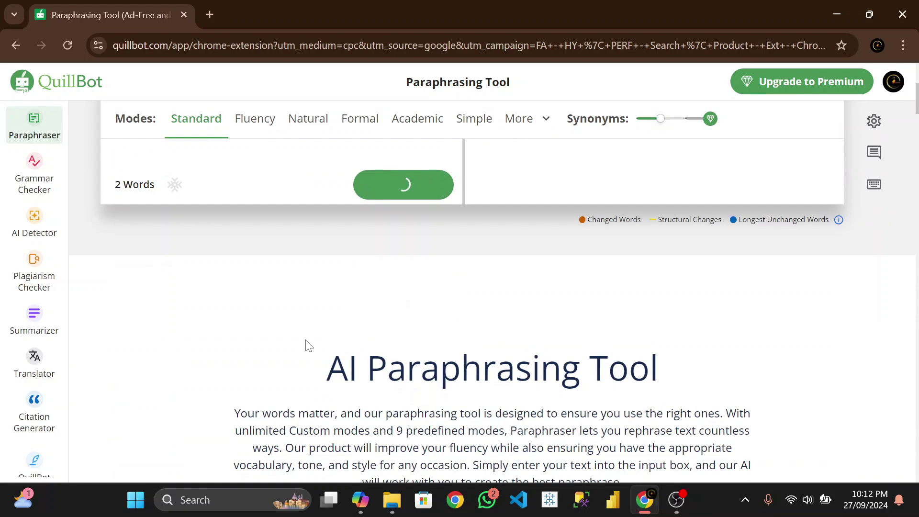
scroll(320, 343, "up", 4)
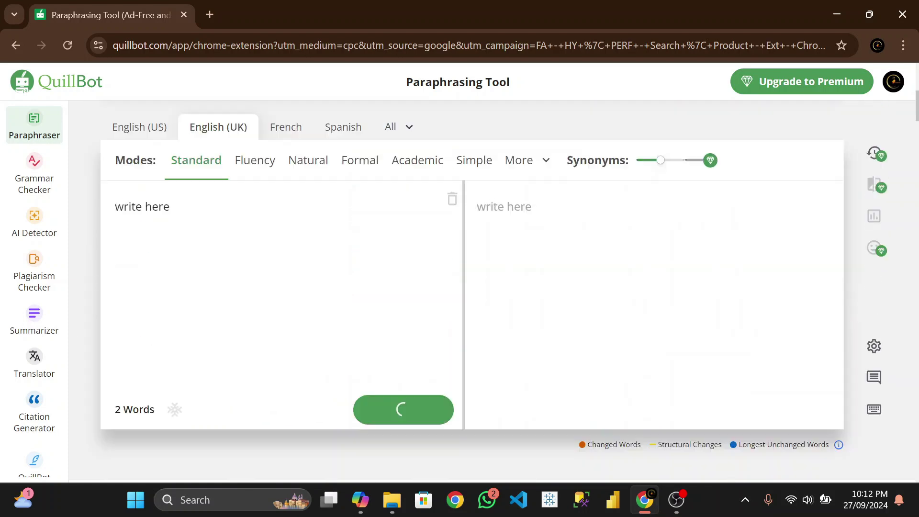
scroll(320, 343, "down", 1)
left_click_drag(222, 354, 661, 412)
key("ctrl+c")
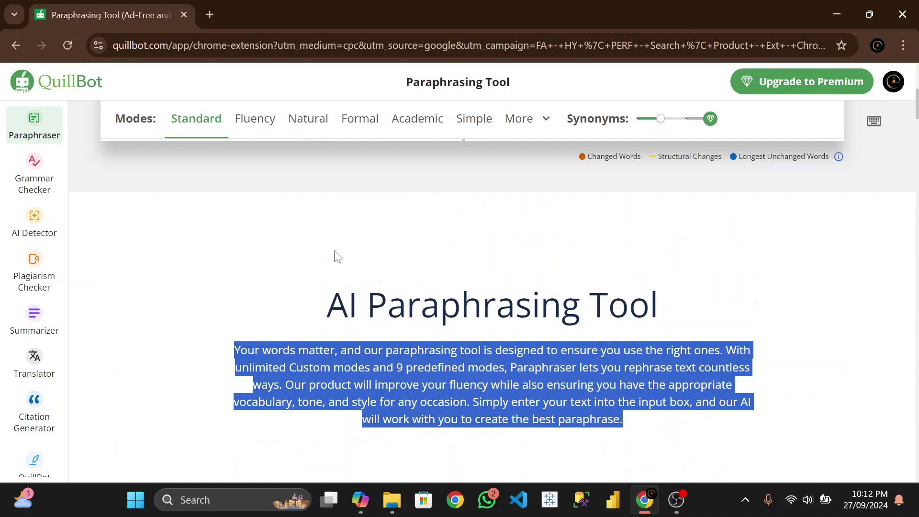
scroll(313, 273, "up", 5)
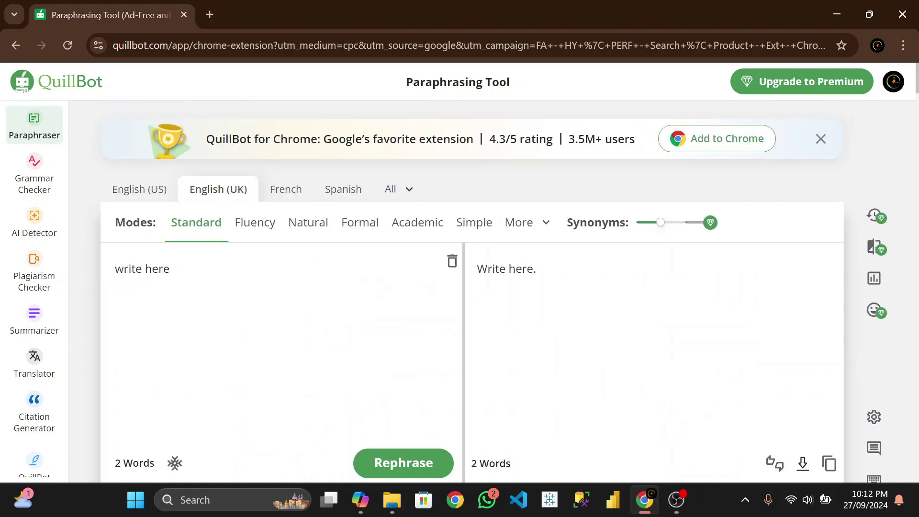
Replace 'write here' with the copied paragraph and add a long line of f's.
key("ctrl+a")
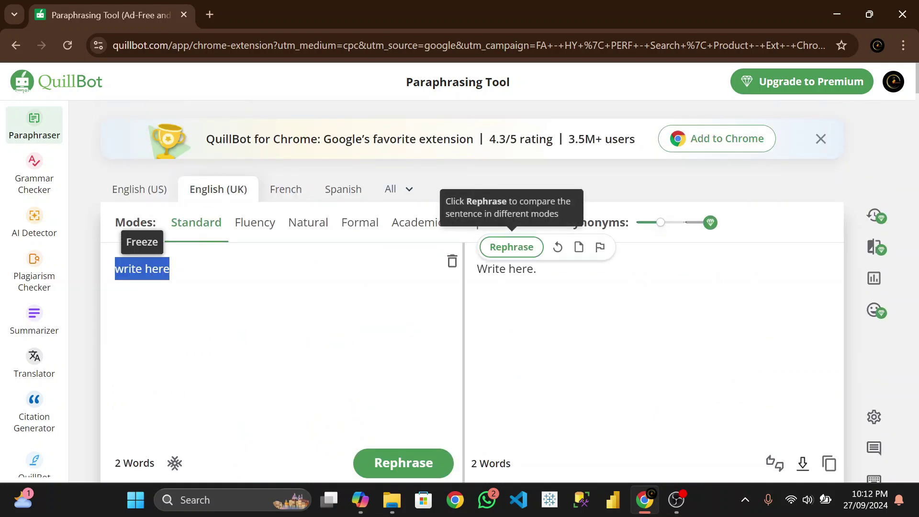
key("ctrl+v")
scroll(241, 297, "down", 3)
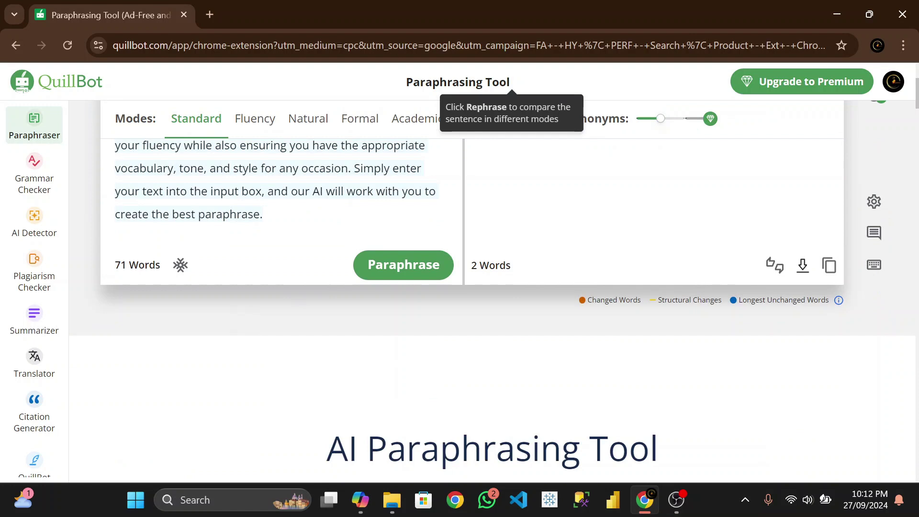
key("Return")
key("Return")
type("ffff")
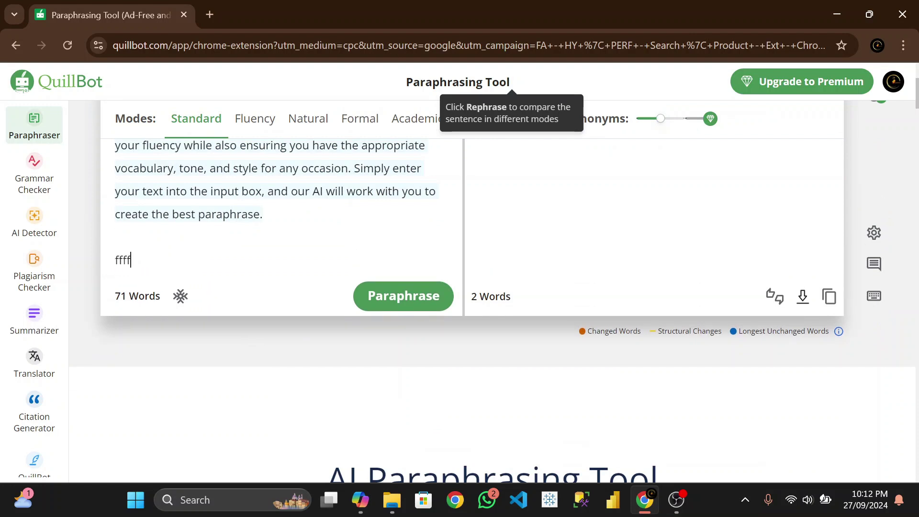
type("ffffffffffffffffffffffffffffffffffffffffff")
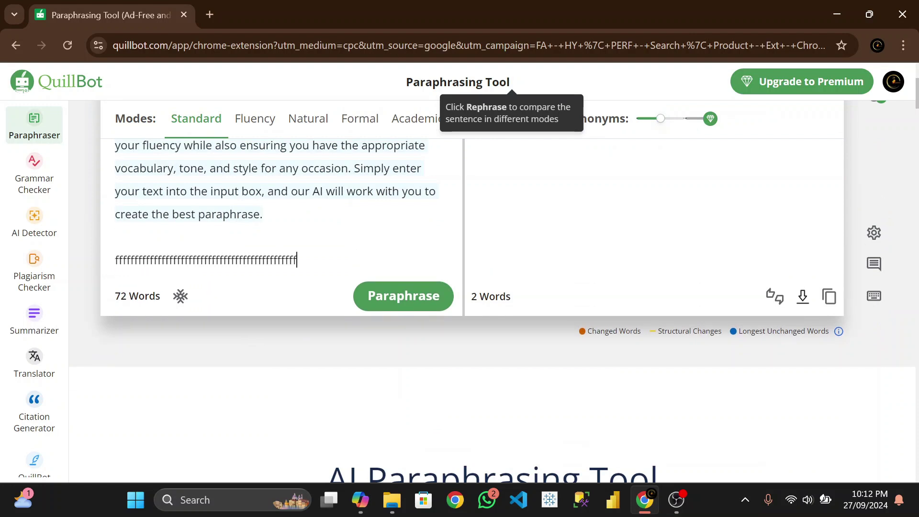
type("fffffffffffffffffffffffffffffffffffffffffffffffff")
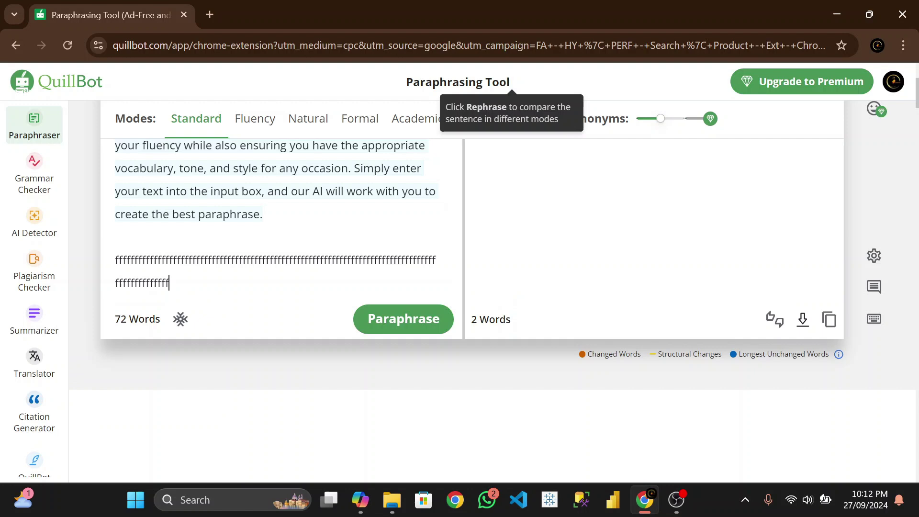
type("fffffffffffffffffffffffffffffffffffffffffffffffffffff")
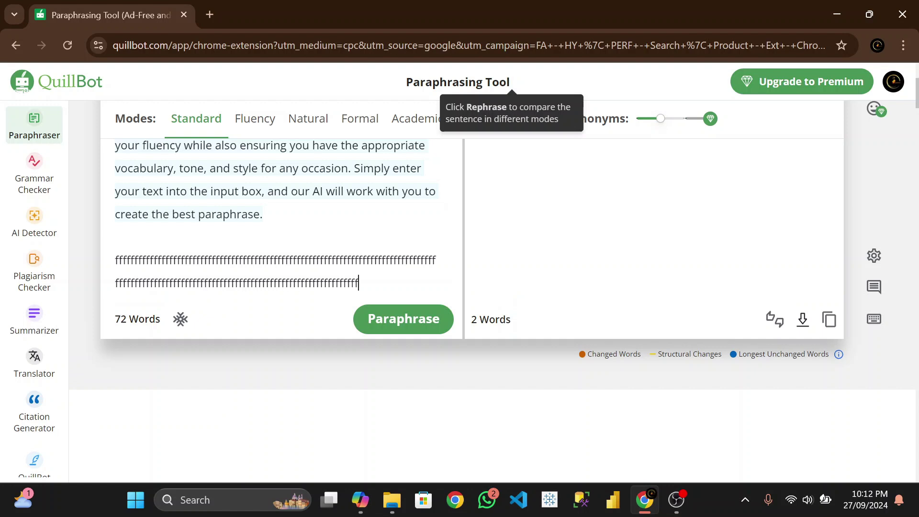
Undo the f's, paste the paragraph again and paraphrase the over-limit text.
key("ctrl+z")
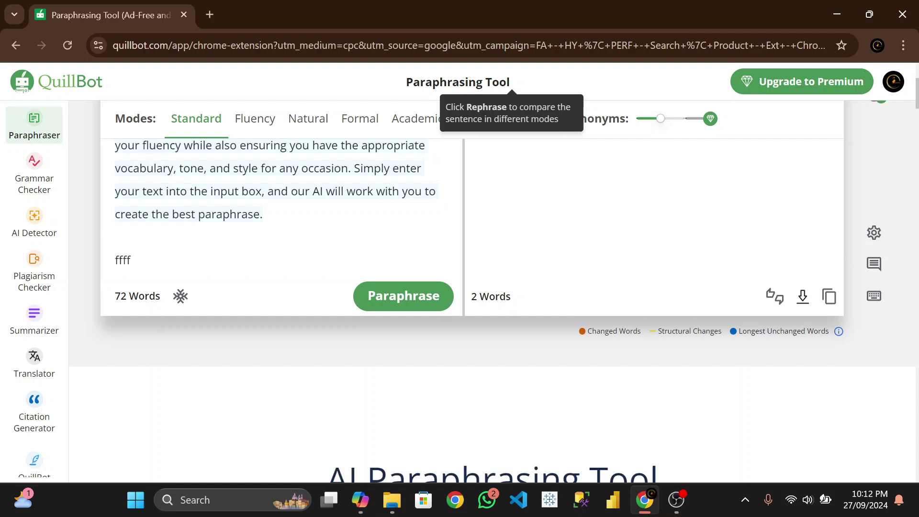
key("ctrl+z")
key("ctrl+v")
scroll(139, 349, "down", 5)
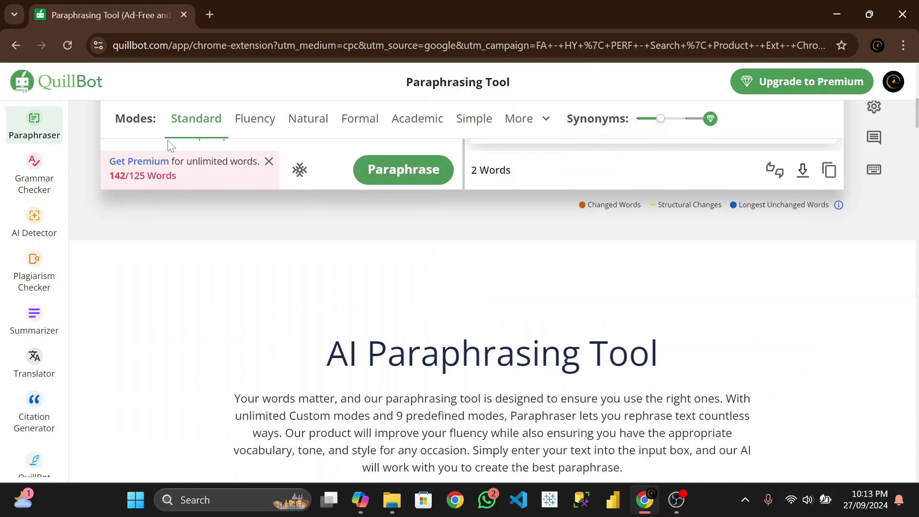
scroll(153, 198, "up", 1)
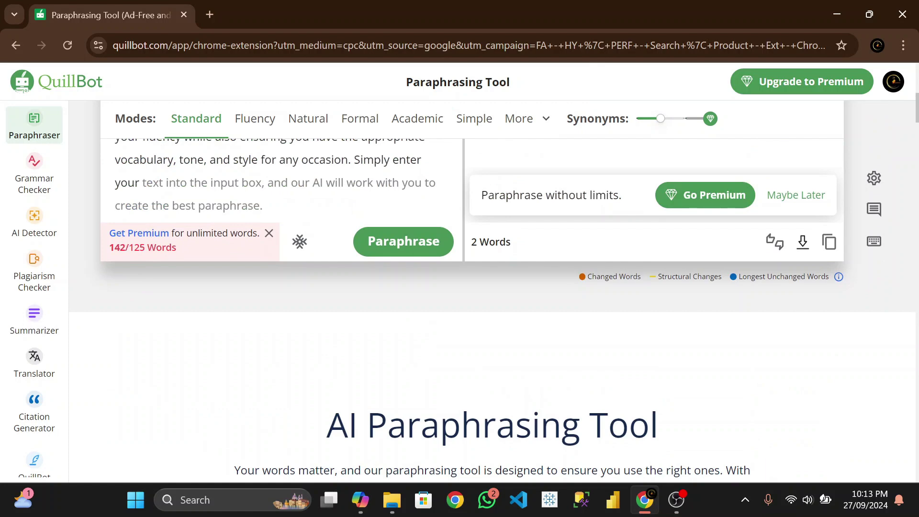
scroll(287, 230, "up", 3)
scroll(346, 268, "up", 2)
scroll(345, 268, "down", 6)
left_click(360, 230)
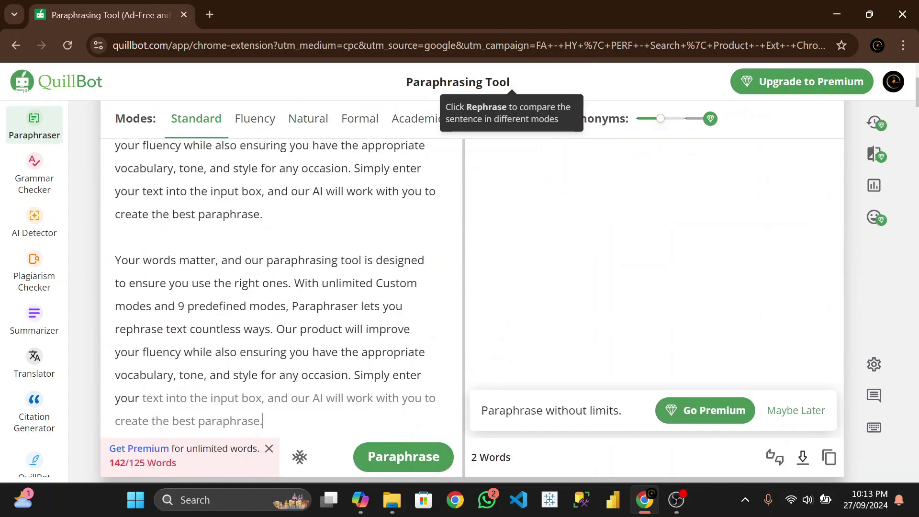
Log out of QuillBot and open a blank new Chrome tab.
left_click(895, 85)
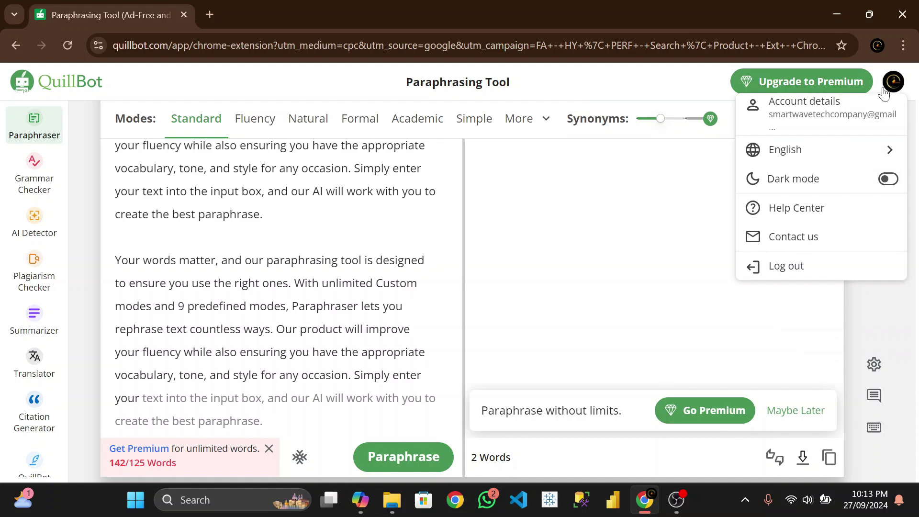
left_click(794, 266)
left_click(567, 267)
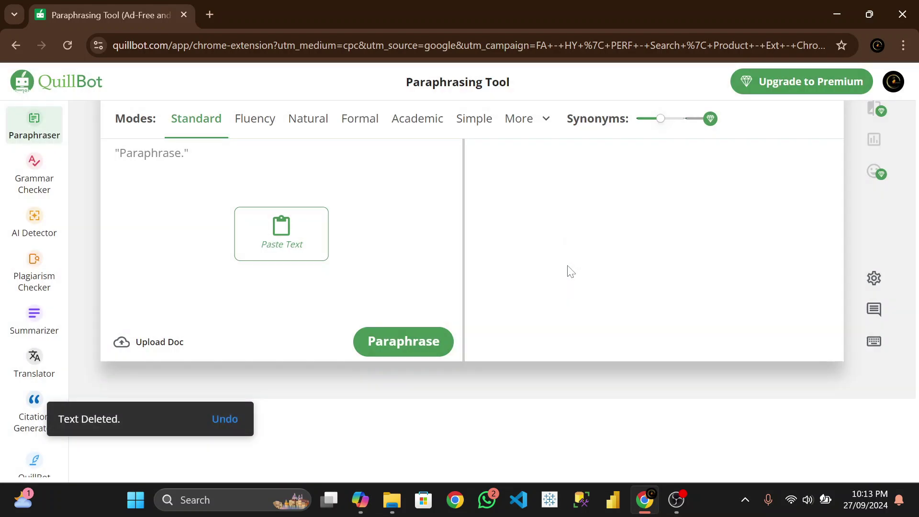
left_click(207, 14)
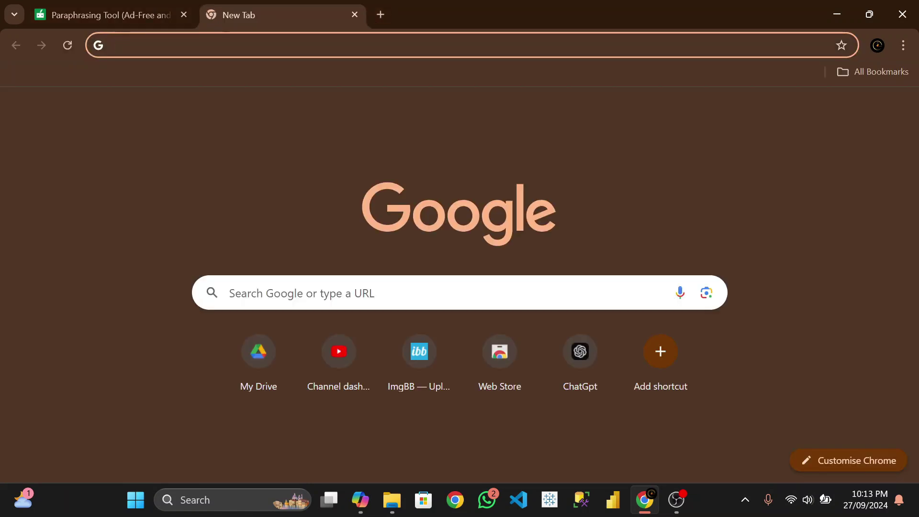
Search Google for 'grayfork for quillbot premium', fixing the query to include 'grayfork'.
type("gray")
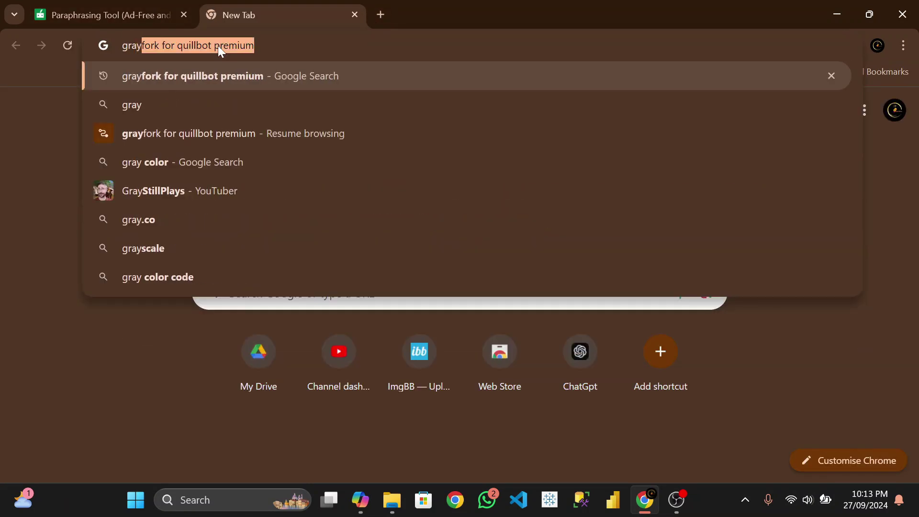
type("for")
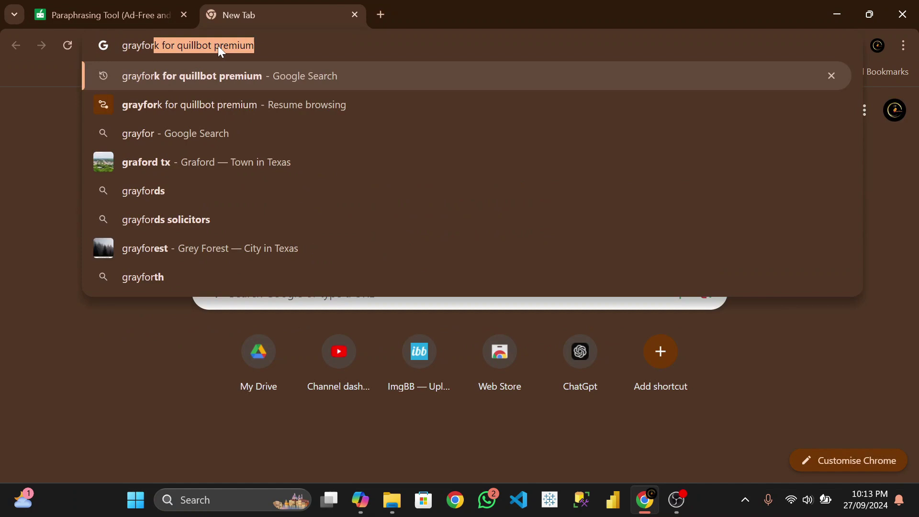
type(" for q")
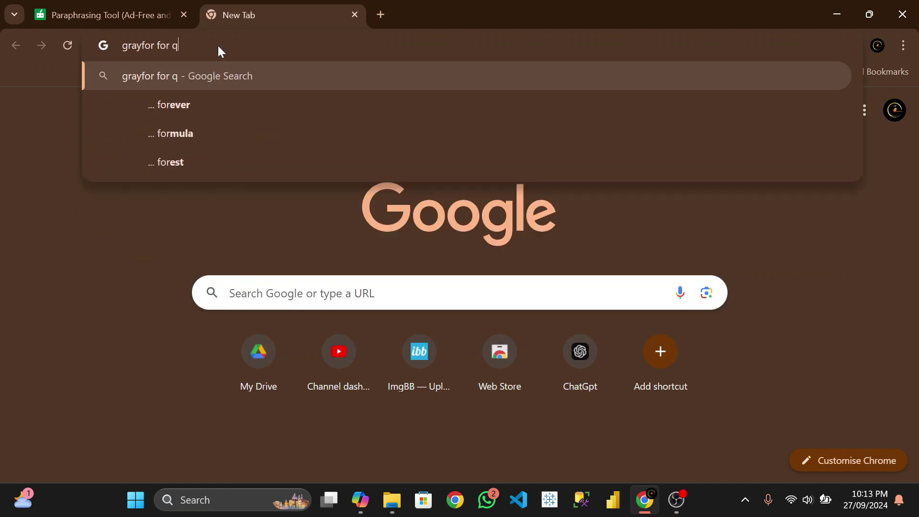
type("uilbot")
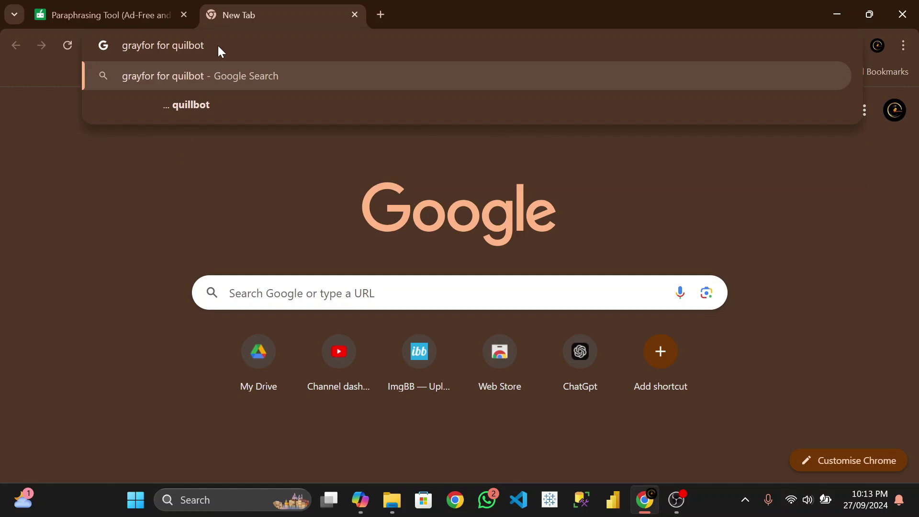
type("prem")
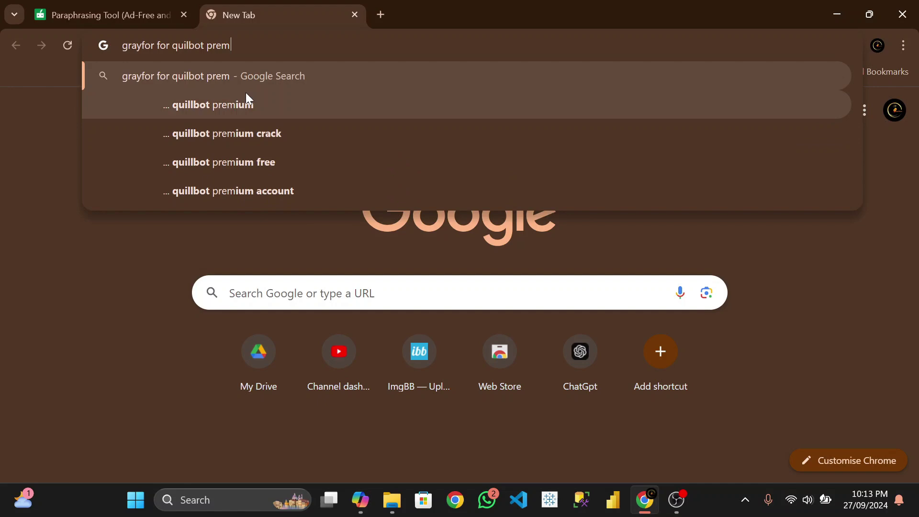
left_click(243, 105)
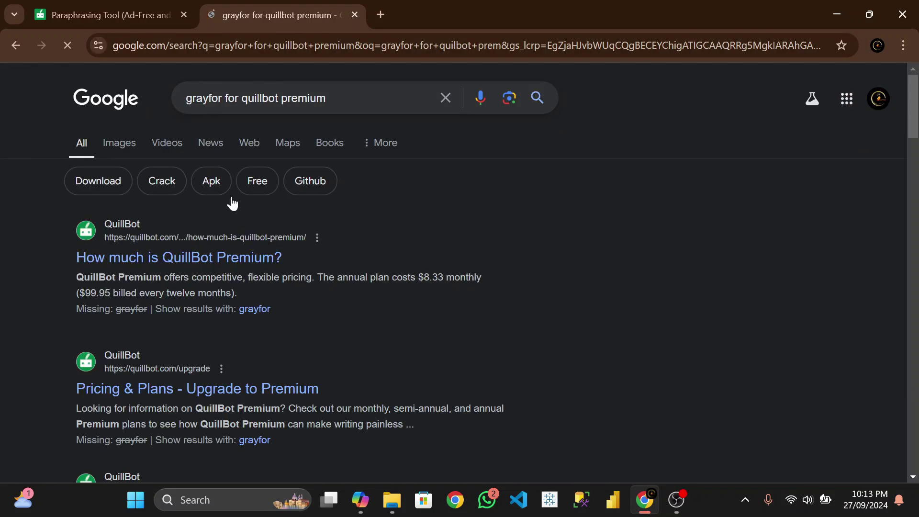
scroll(234, 203, "down", 9)
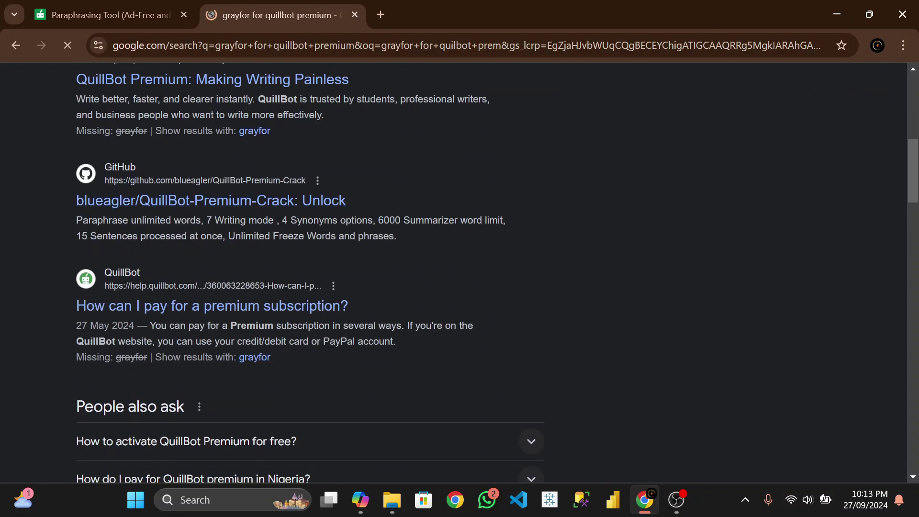
scroll(192, 297, "down", 6)
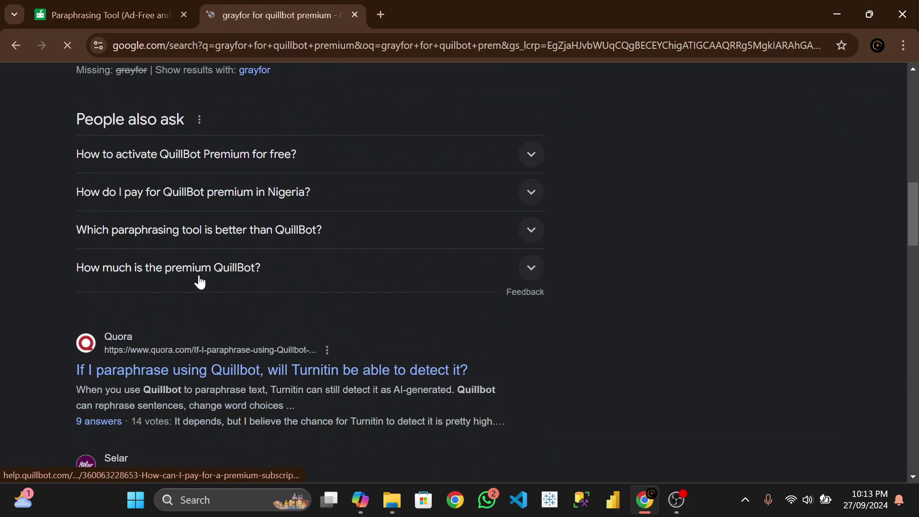
scroll(201, 283, "down", 13)
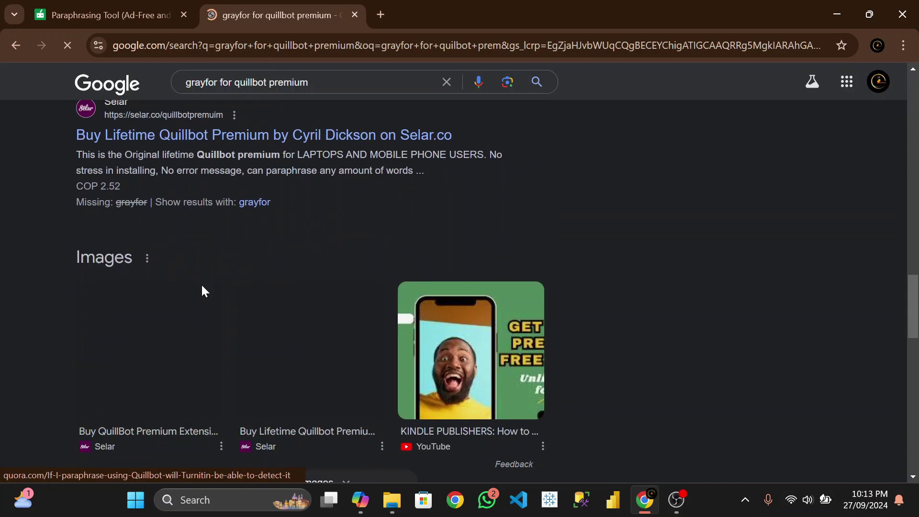
scroll(202, 287, "up", 13)
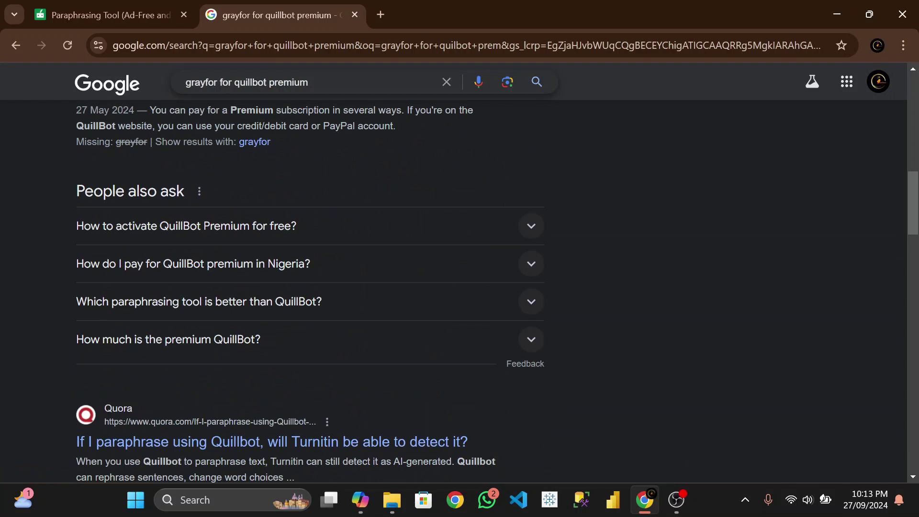
left_click(217, 82)
type("k")
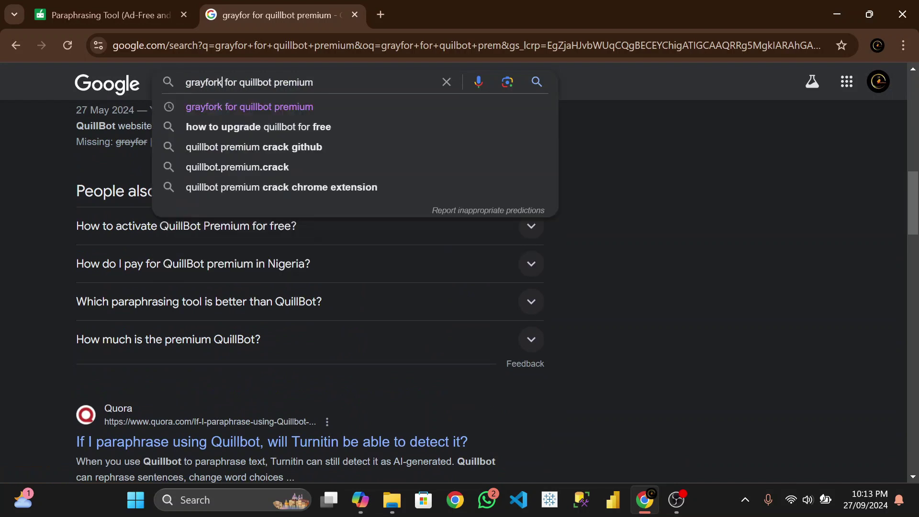
key("Return")
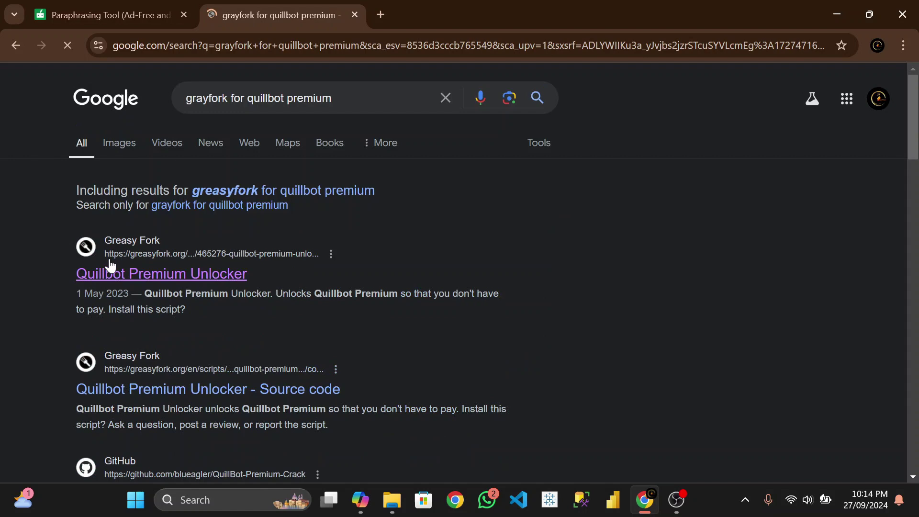
Open the Quillbot Premium Unlocker page and read its version 0.2 stats and troubleshooting steps.
left_click(149, 283)
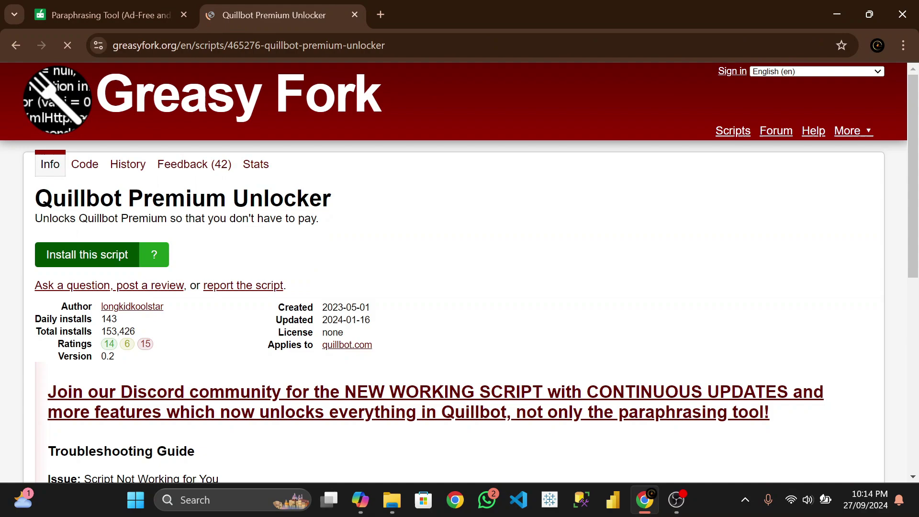
scroll(258, 283, "down", 10)
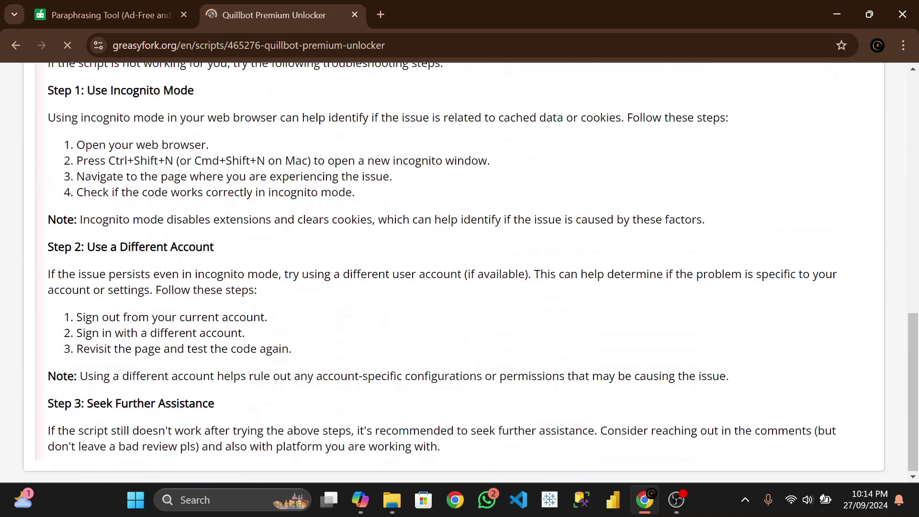
scroll(197, 286, "up", 7)
scroll(198, 288, "up", 5)
scroll(198, 287, "down", 12)
scroll(245, 260, "up", 9)
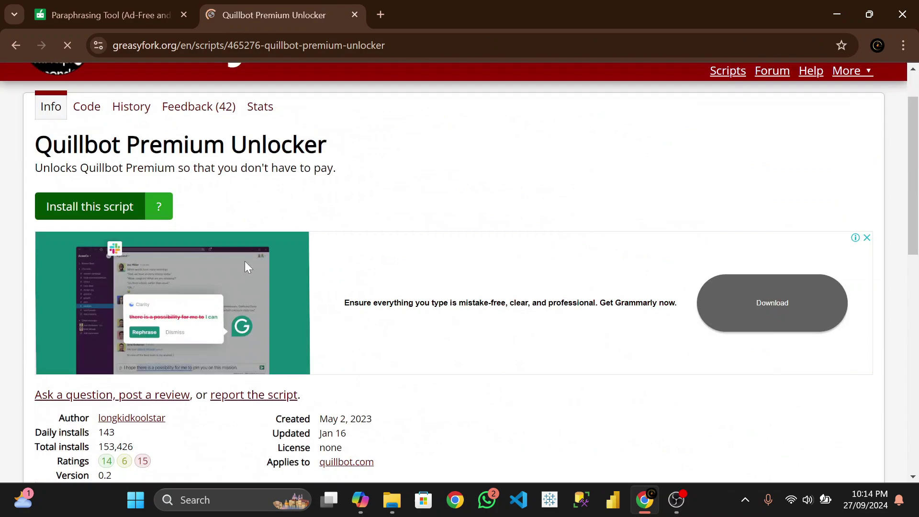
scroll(354, 310, "down", 9)
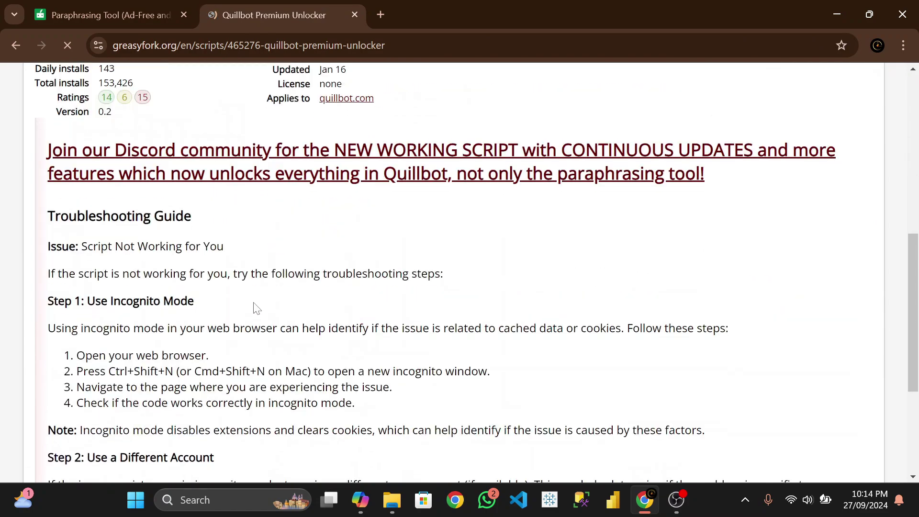
scroll(195, 334, "up", 7)
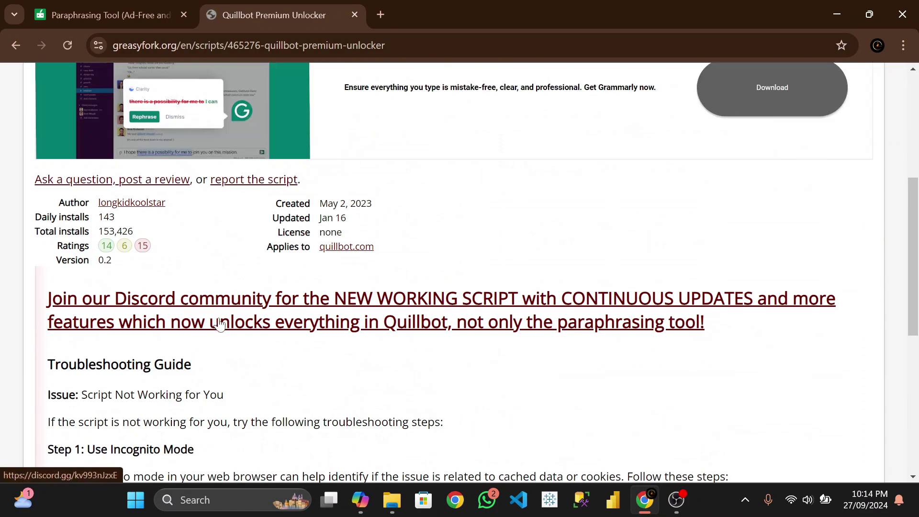
scroll(215, 324, "down", 4)
scroll(459, 271, "up", 3)
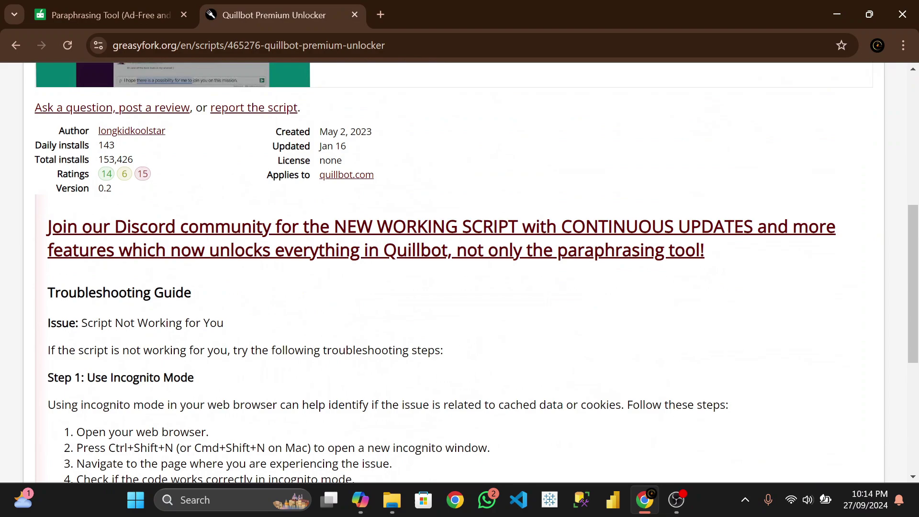
scroll(459, 272, "down", 6)
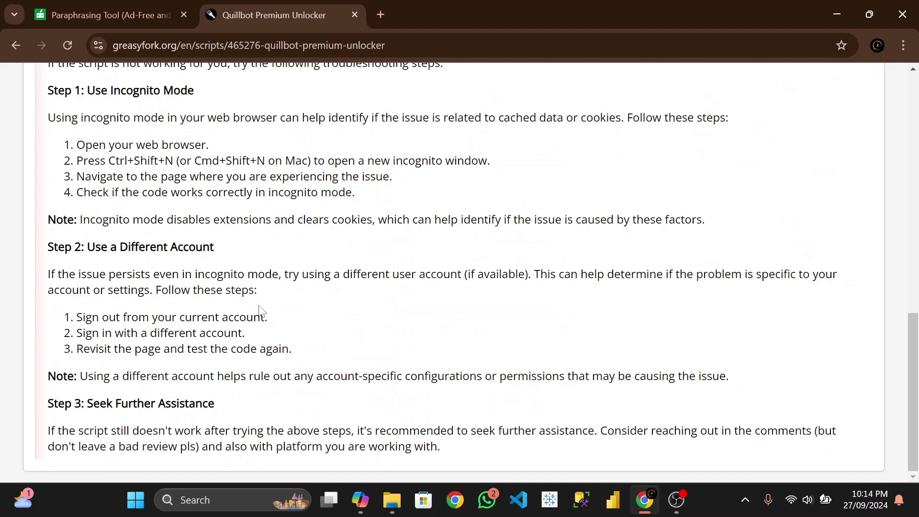
scroll(260, 309, "up", 10)
scroll(293, 273, "down", 3)
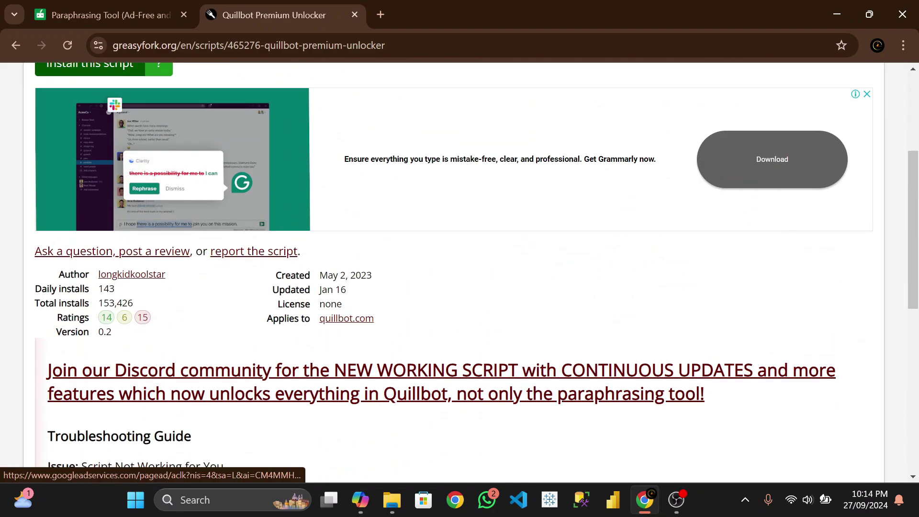
scroll(267, 314, "down", 9)
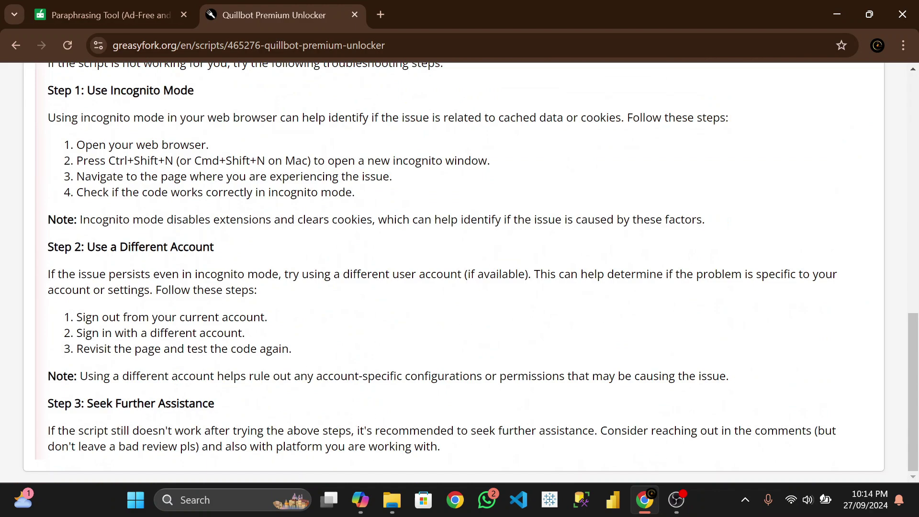
scroll(219, 311, "up", 10)
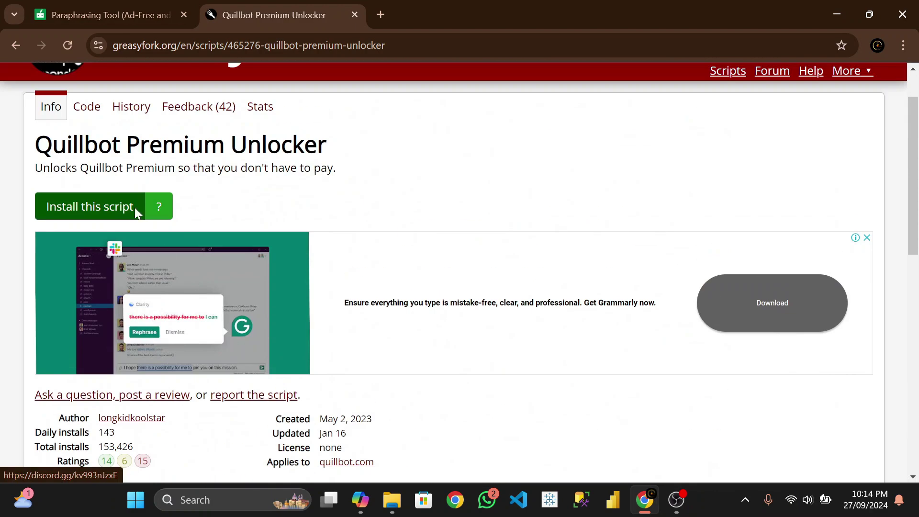
scroll(396, 266, "down", 4)
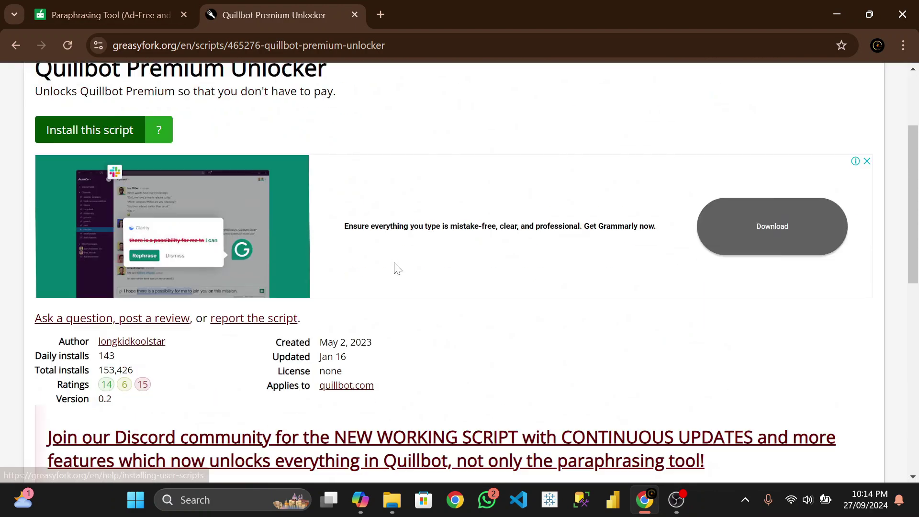
scroll(324, 298, "down", 8)
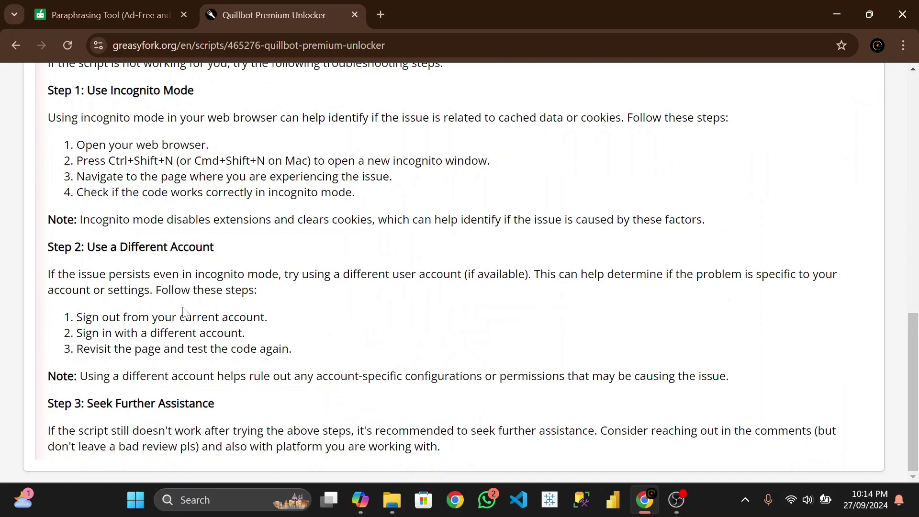
scroll(192, 328, "up", 12)
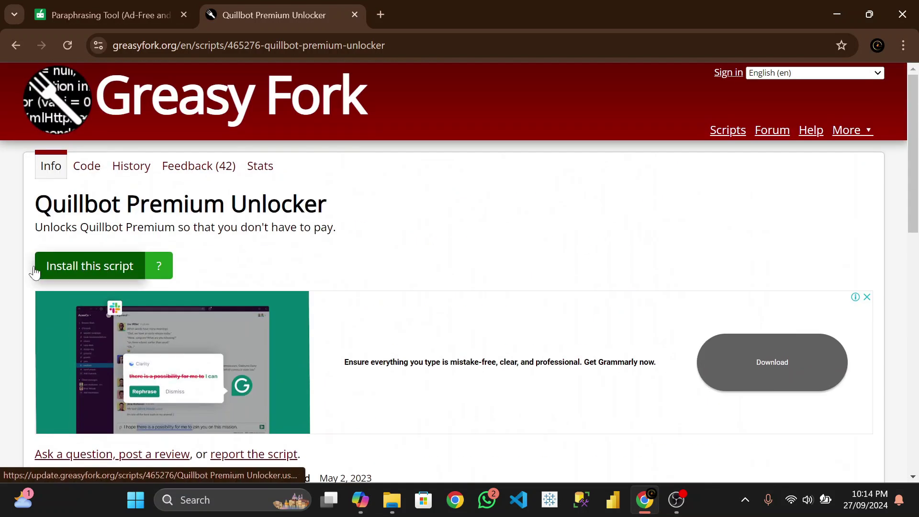
Add the Violentmonkey extension to Chrome from its Chrome Web Store page.
left_click(108, 265)
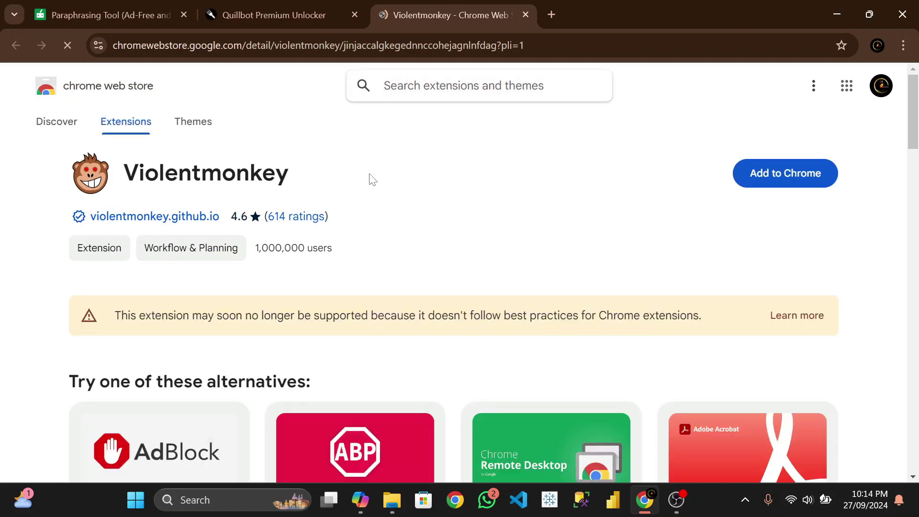
left_click(795, 182)
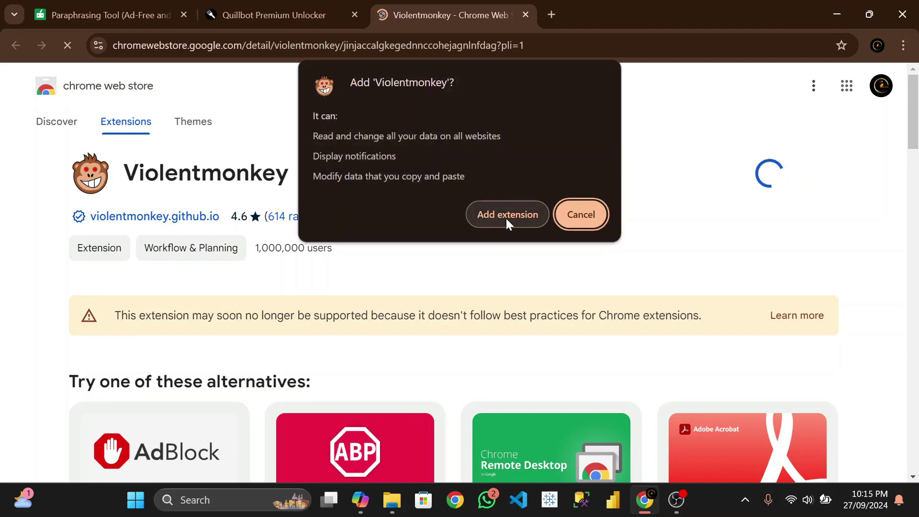
left_click(507, 219)
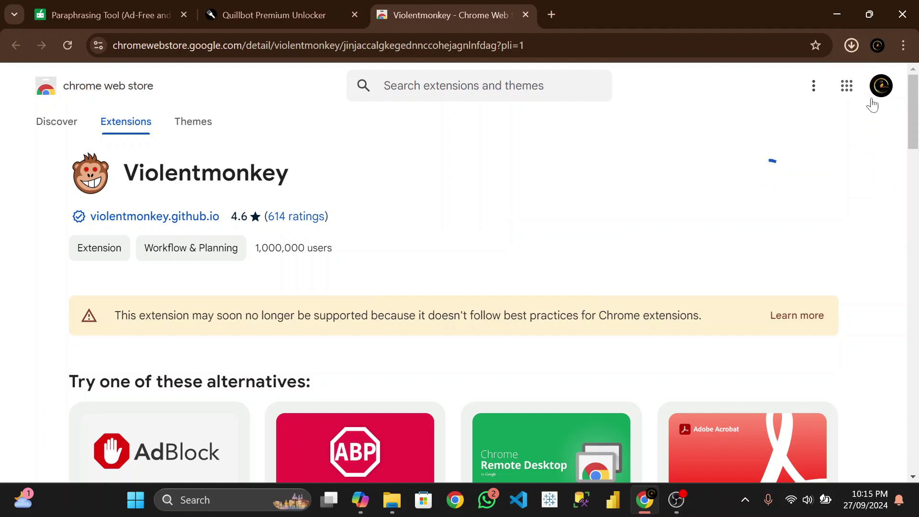
left_click(851, 45)
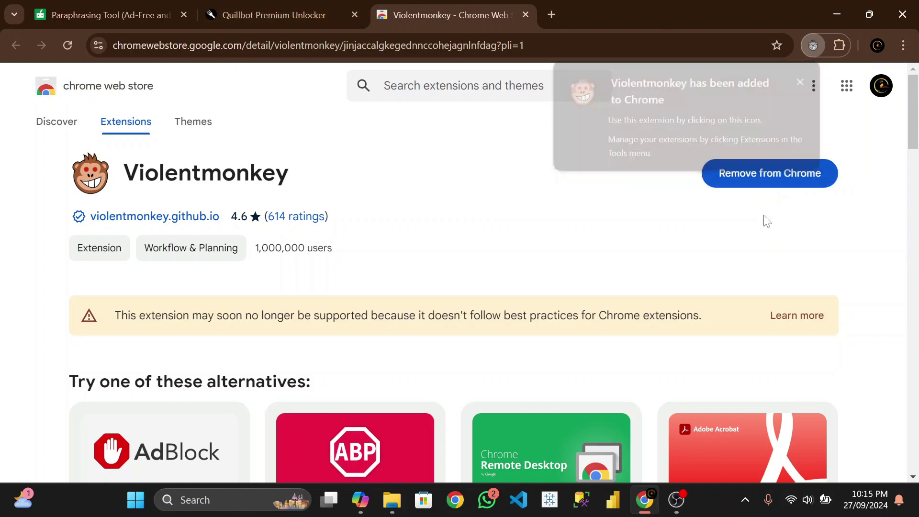
Install the Quillbot Premium Unlocker 0.2 script in Violentmonkey and return to QuillBot's Paraphrasing Tool.
left_click(264, 15)
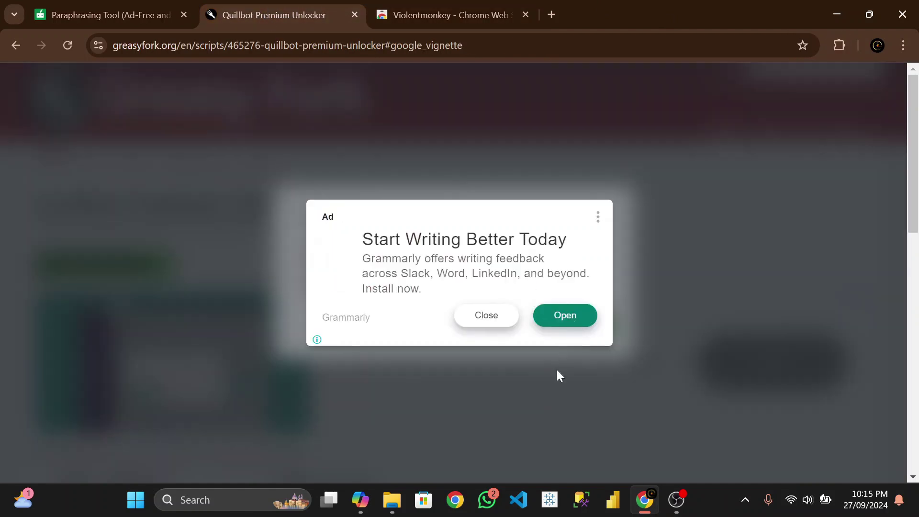
left_click(487, 318)
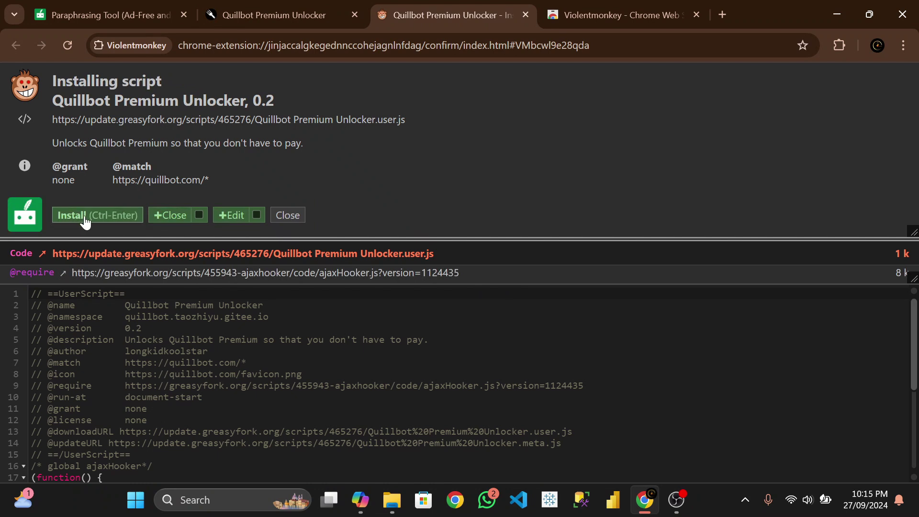
left_click(96, 216)
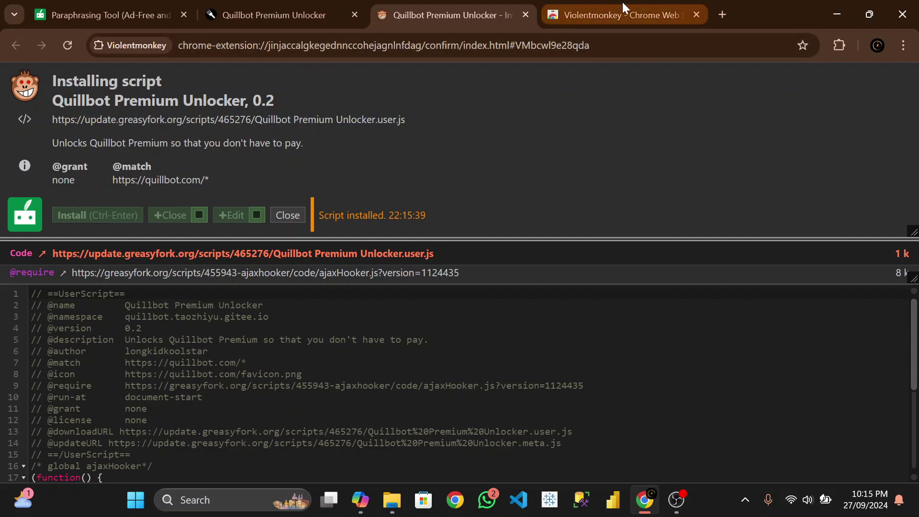
left_click(110, 16)
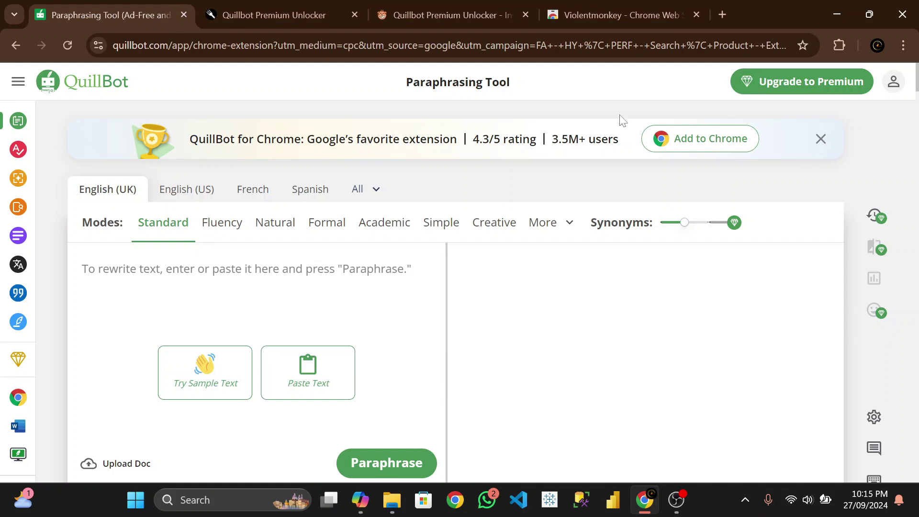
Log back in to QuillBot with Google so the session shows QuillBot Premium.
scroll(358, 201, "down", 4)
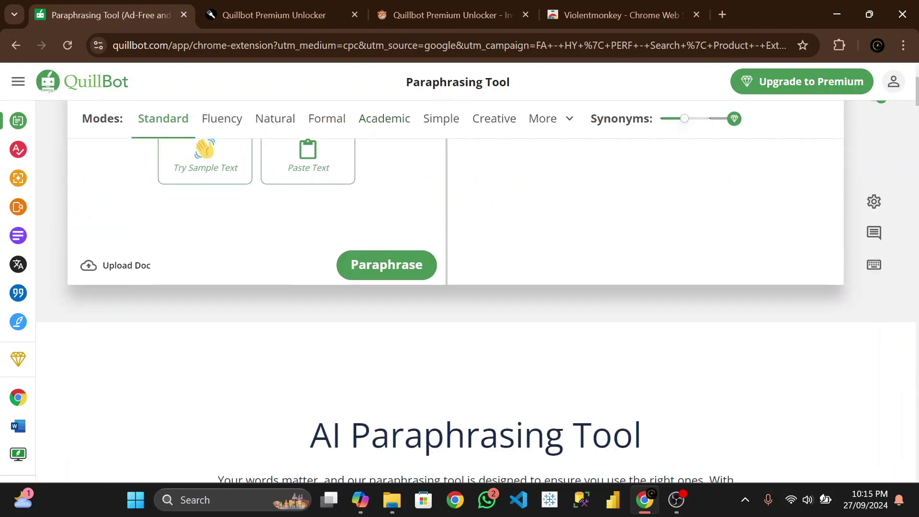
scroll(359, 201, "up", 4)
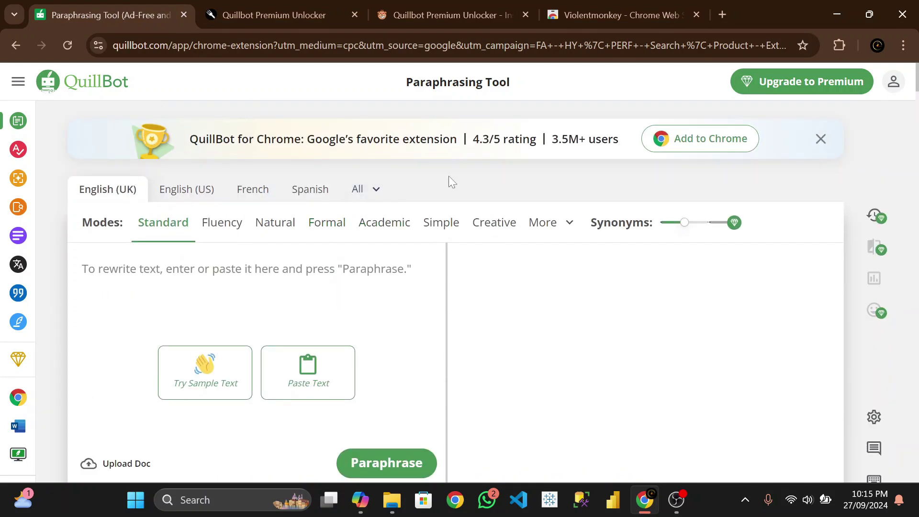
scroll(644, 170, "down", 4)
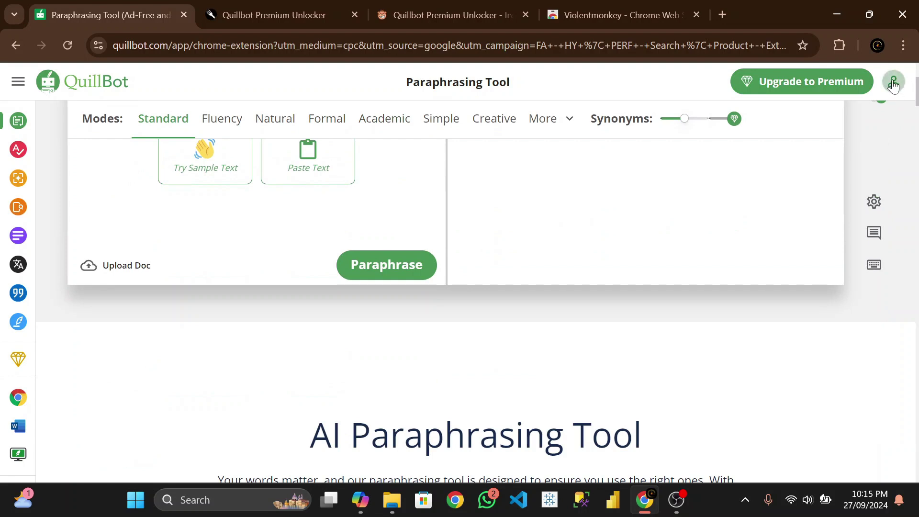
left_click(893, 83)
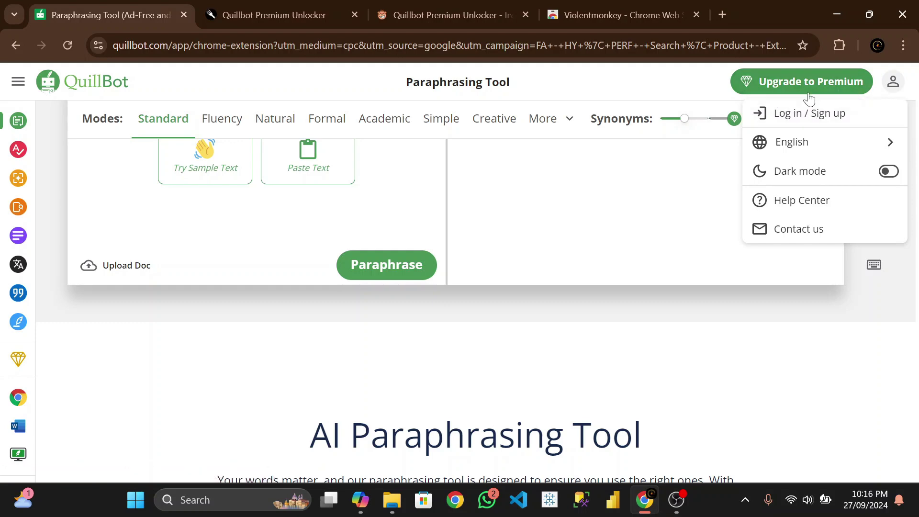
left_click(817, 116)
left_click(437, 271)
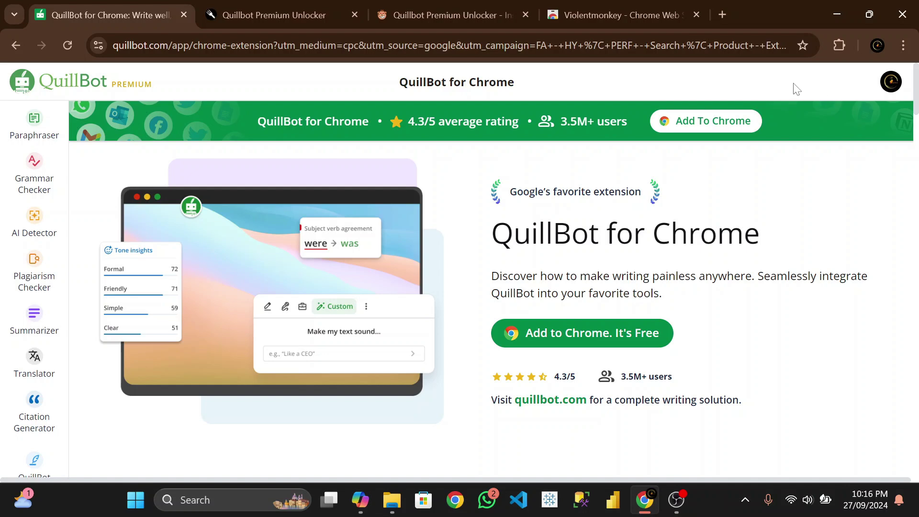
Paste the sample paragraph repeatedly into the Paraphraser to build a 913-word input.
left_click(33, 124)
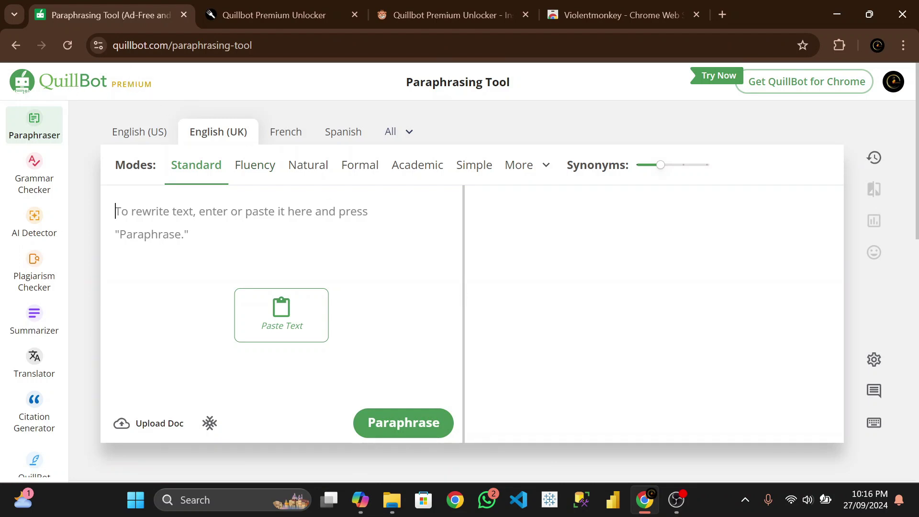
type("Your words matter, and our paraphrasing tool is designed to ensure you use the right ones. With unlimited Custom modes and 9 predefined modes, Paraphraser lets you rephrase text countless ways. Our product will improve your fluency while also ensuring you have the appropriate vocabulary, tone, and style for any occasion. Simply enter your text into the input box, and our AI will work with you to create the best paraphrase.")
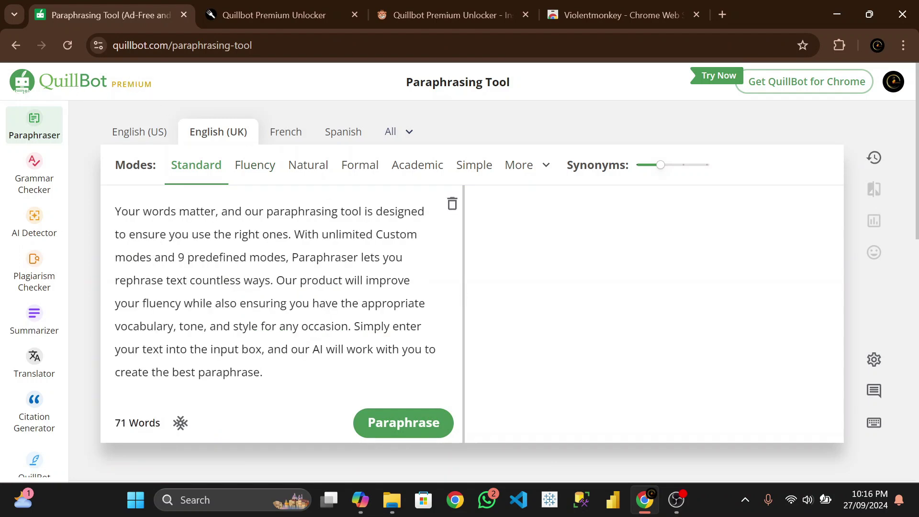
key("Return")
key("Return")
type("Your words matter, and our paraphrasing tool is designed to ensure you use the right ones. With unlimited Custom modes and 9 predefined modes, Paraphraser lets you rephrase text countless ways. Our product will improve your fluency while also ensuring you have the appropriate vocabulary, tone, and style for any occasion. Simply enter your text into the input box, and our AI will work with you to create the best paraphrase.")
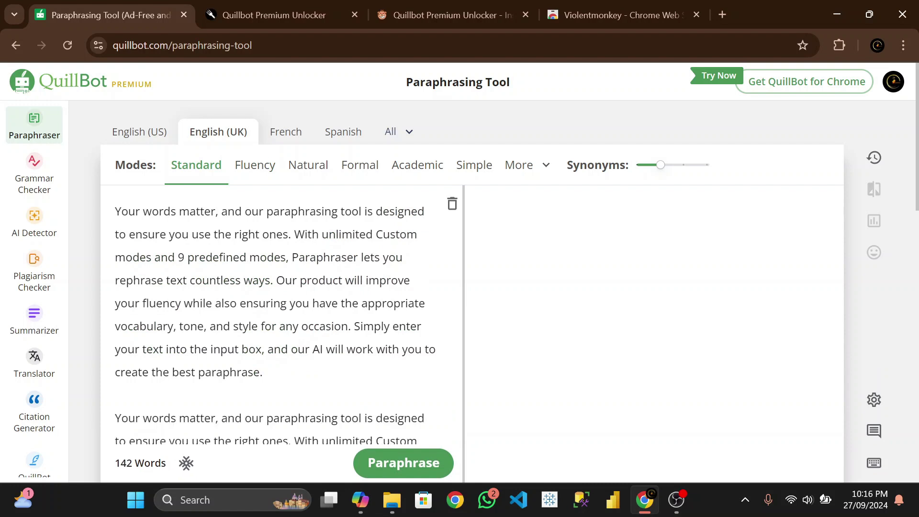
scroll(278, 287, "down", 3)
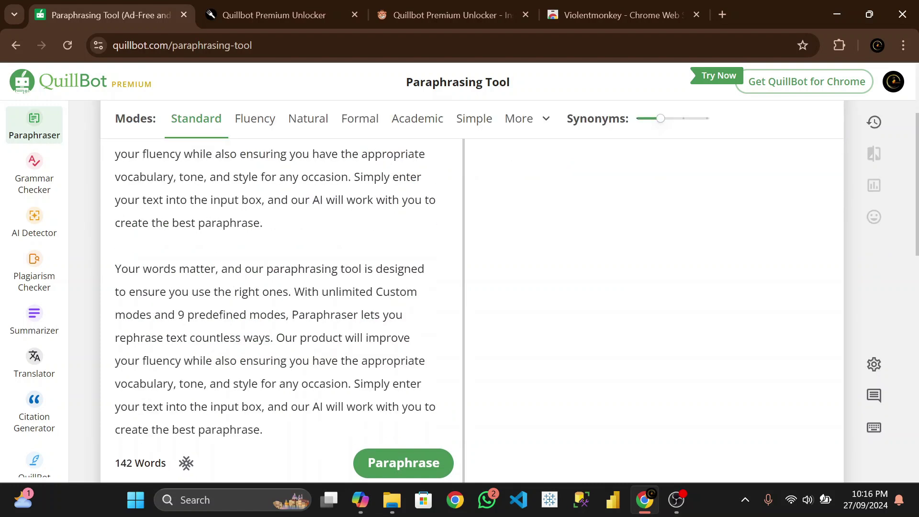
type("Your words matter, and our paraphrasing tool is designed to ensure you use the right ones. With unlimited Custom modes and 9 predefined modes, Paraphraser lets you rephrase text countless ways. Our product will improve your fluency while also ensuring you have the appropriate vocabulary, tone, and style for any occasion. Simply enter your text into the input box, and our AI will work with you to create the best paraphrase.")
key("ctrl+v")
key("ctrl+v")
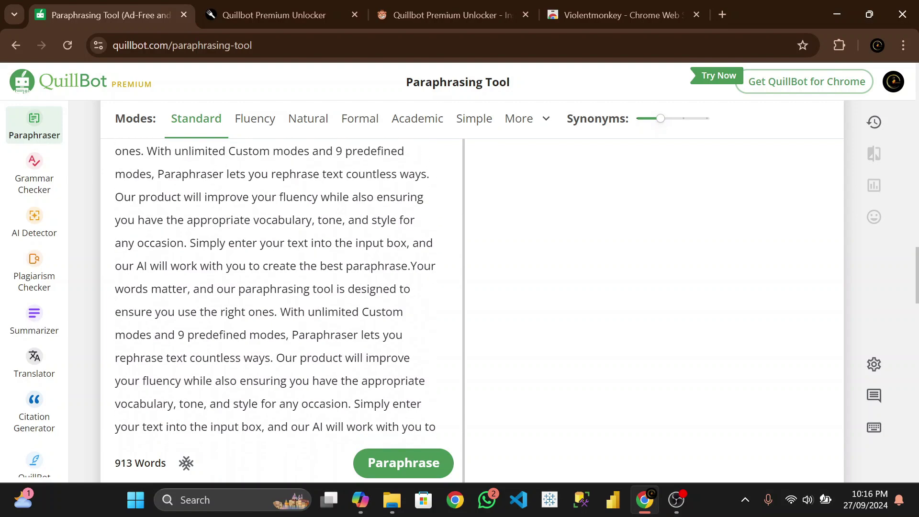
scroll(333, 349, "down", 10)
scroll(382, 315, "up", 10)
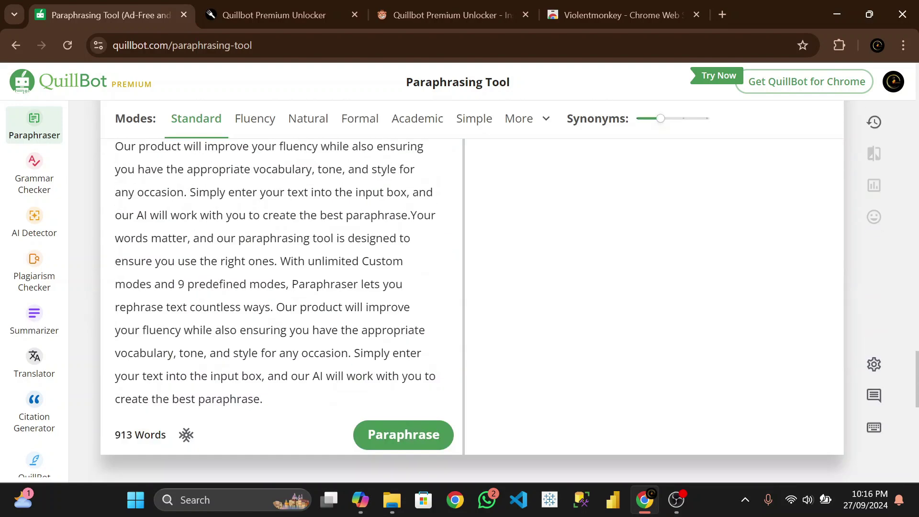
scroll(617, 301, "down", 5)
scroll(617, 301, "up", 10)
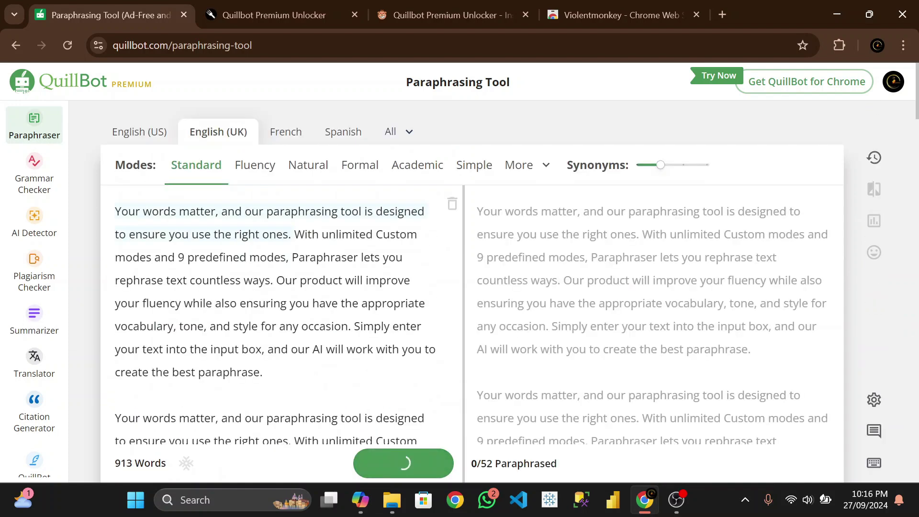
scroll(582, 283, "down", 5)
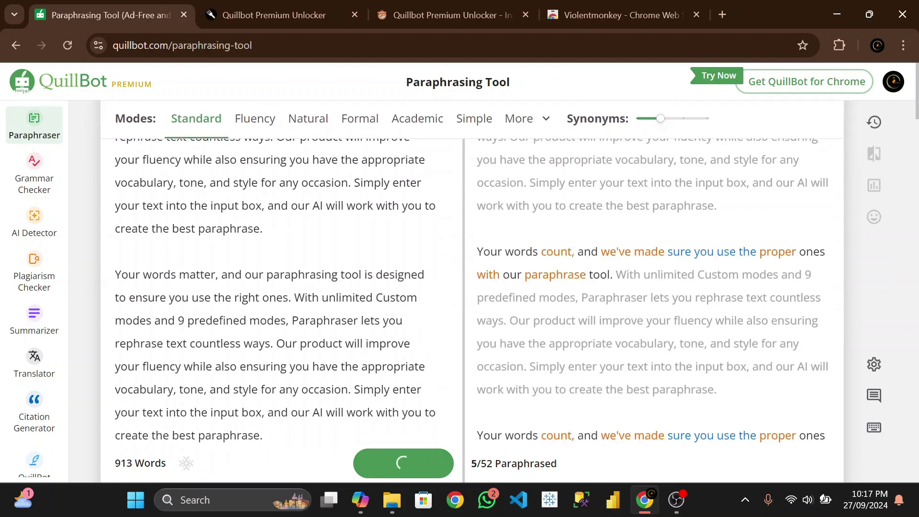
scroll(582, 284, "down", 10)
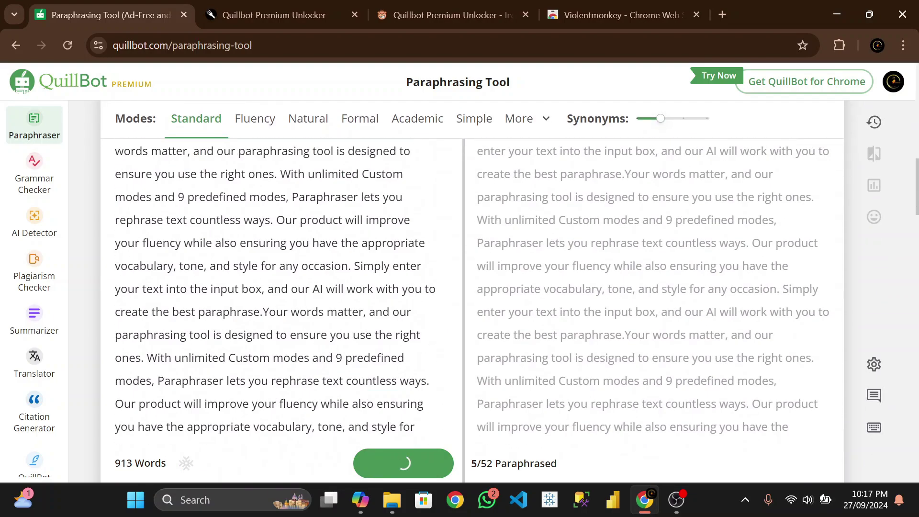
scroll(582, 283, "down", 5)
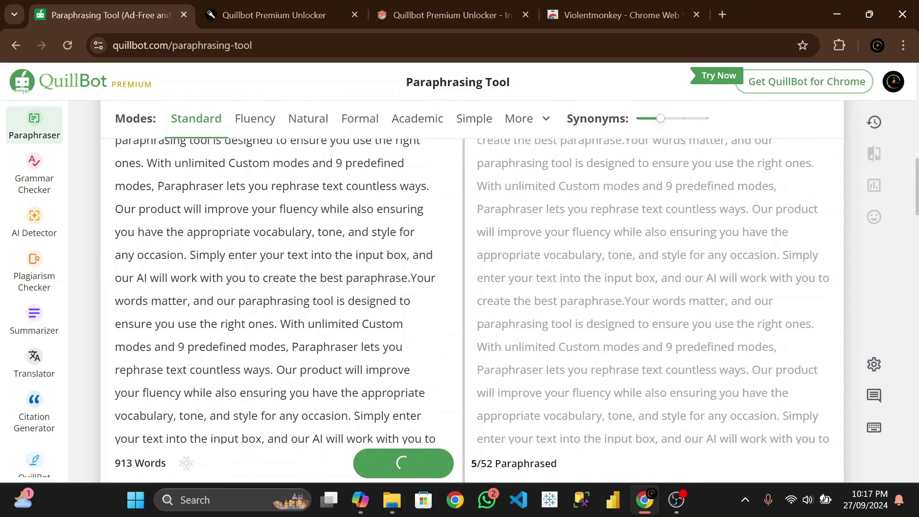
scroll(582, 283, "down", 6)
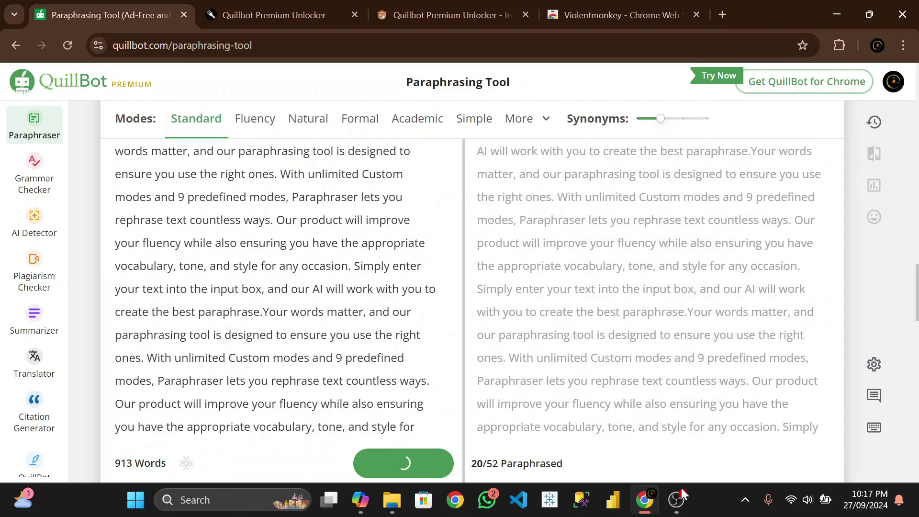